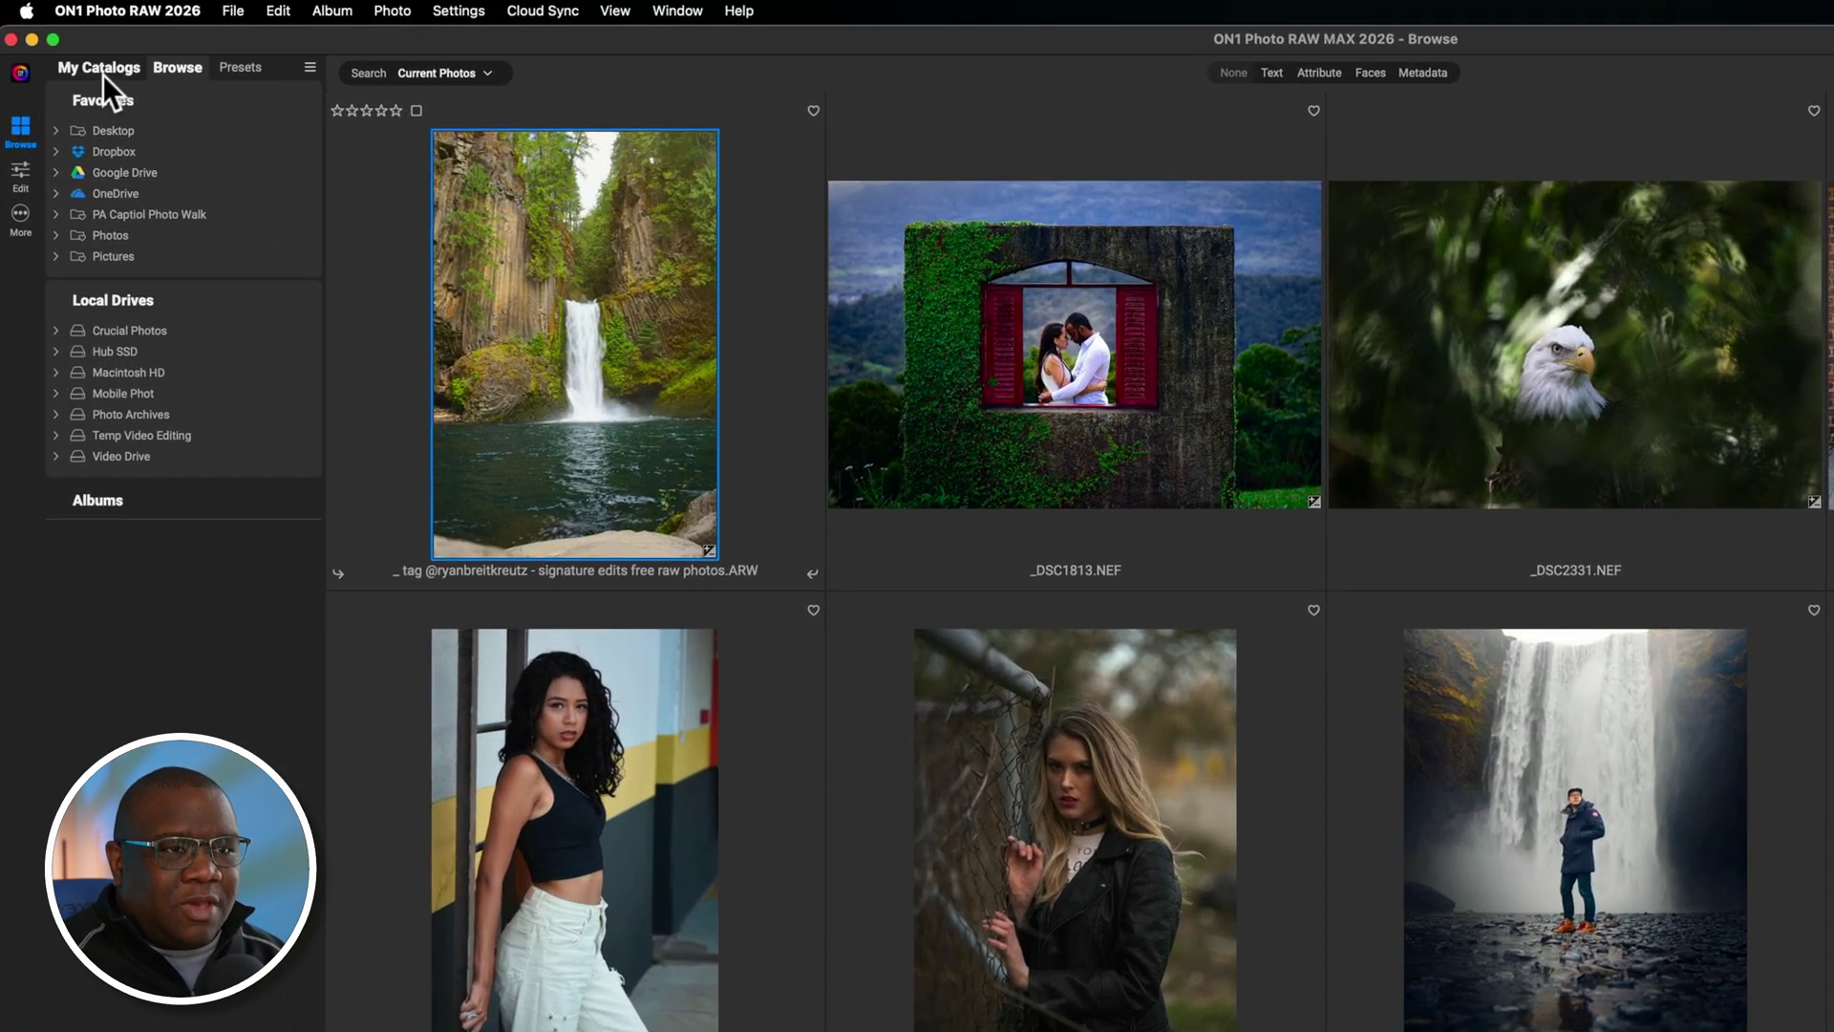
Switch the sidebar tab so Cataloged Folders, Cloud Sync, Albums, Smart Albums and Dates are listed
left_click(95, 73)
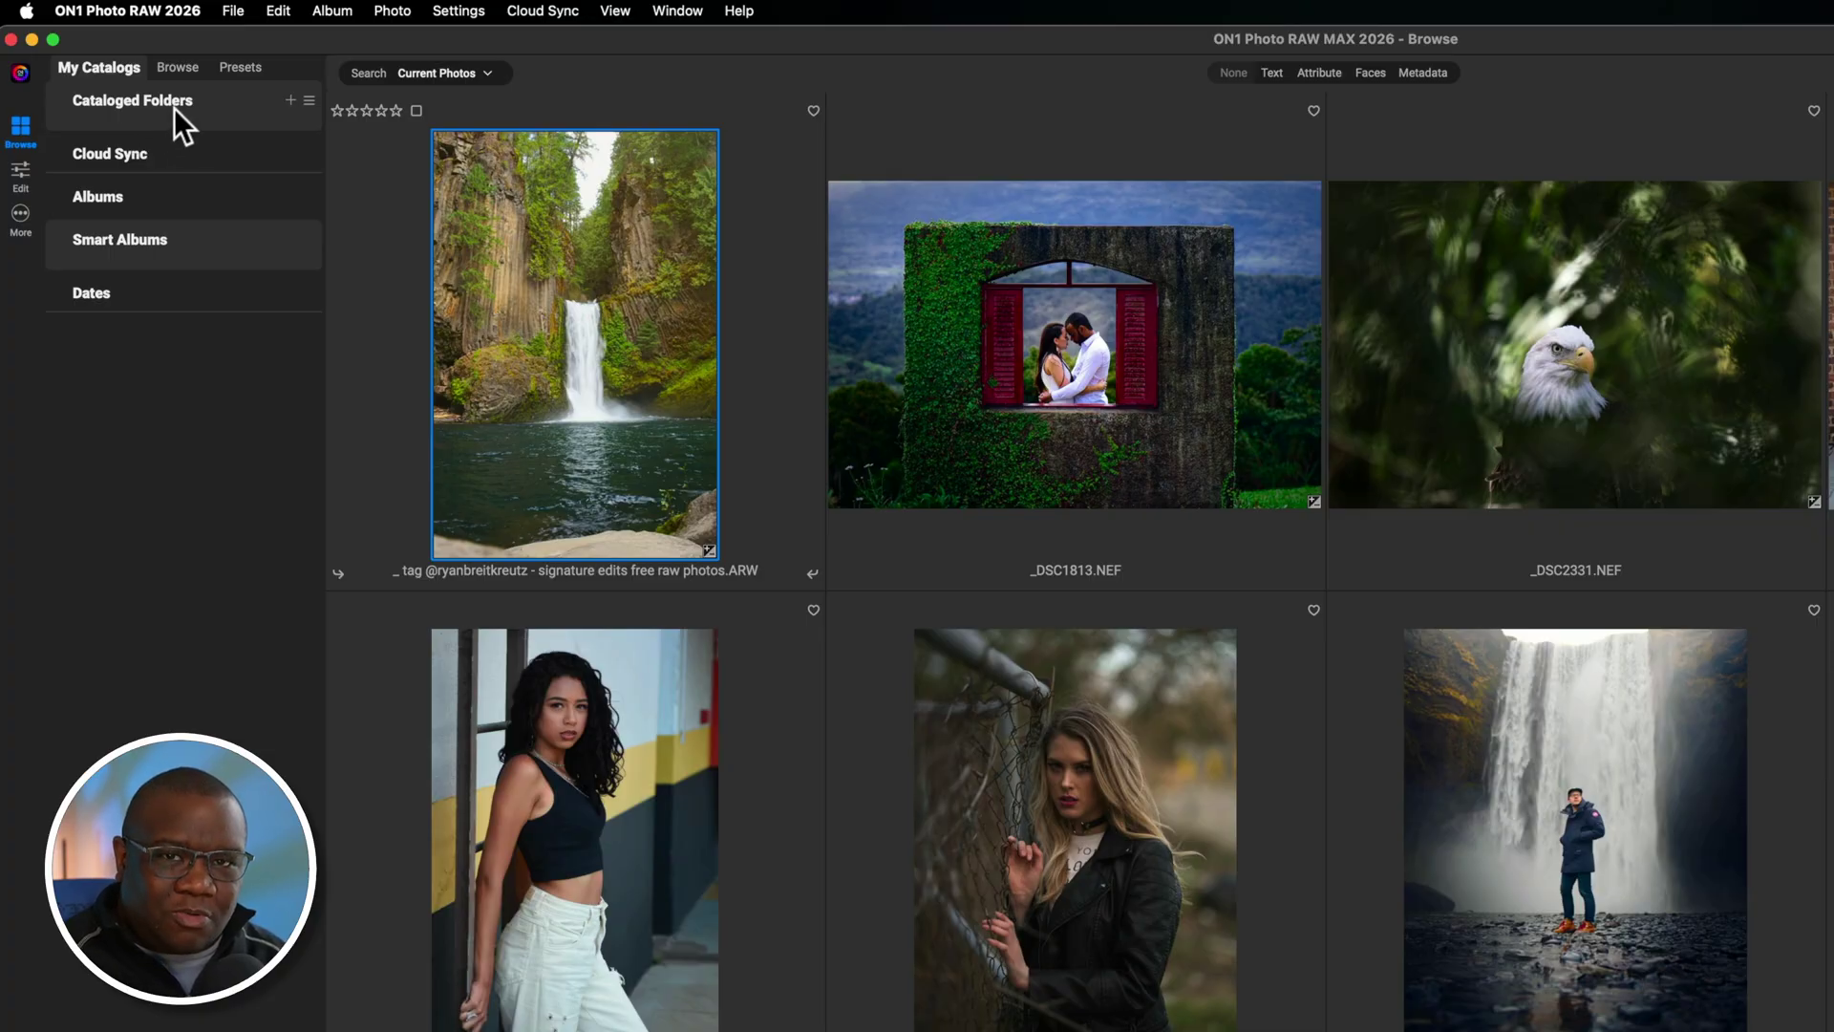
left_click(173, 68)
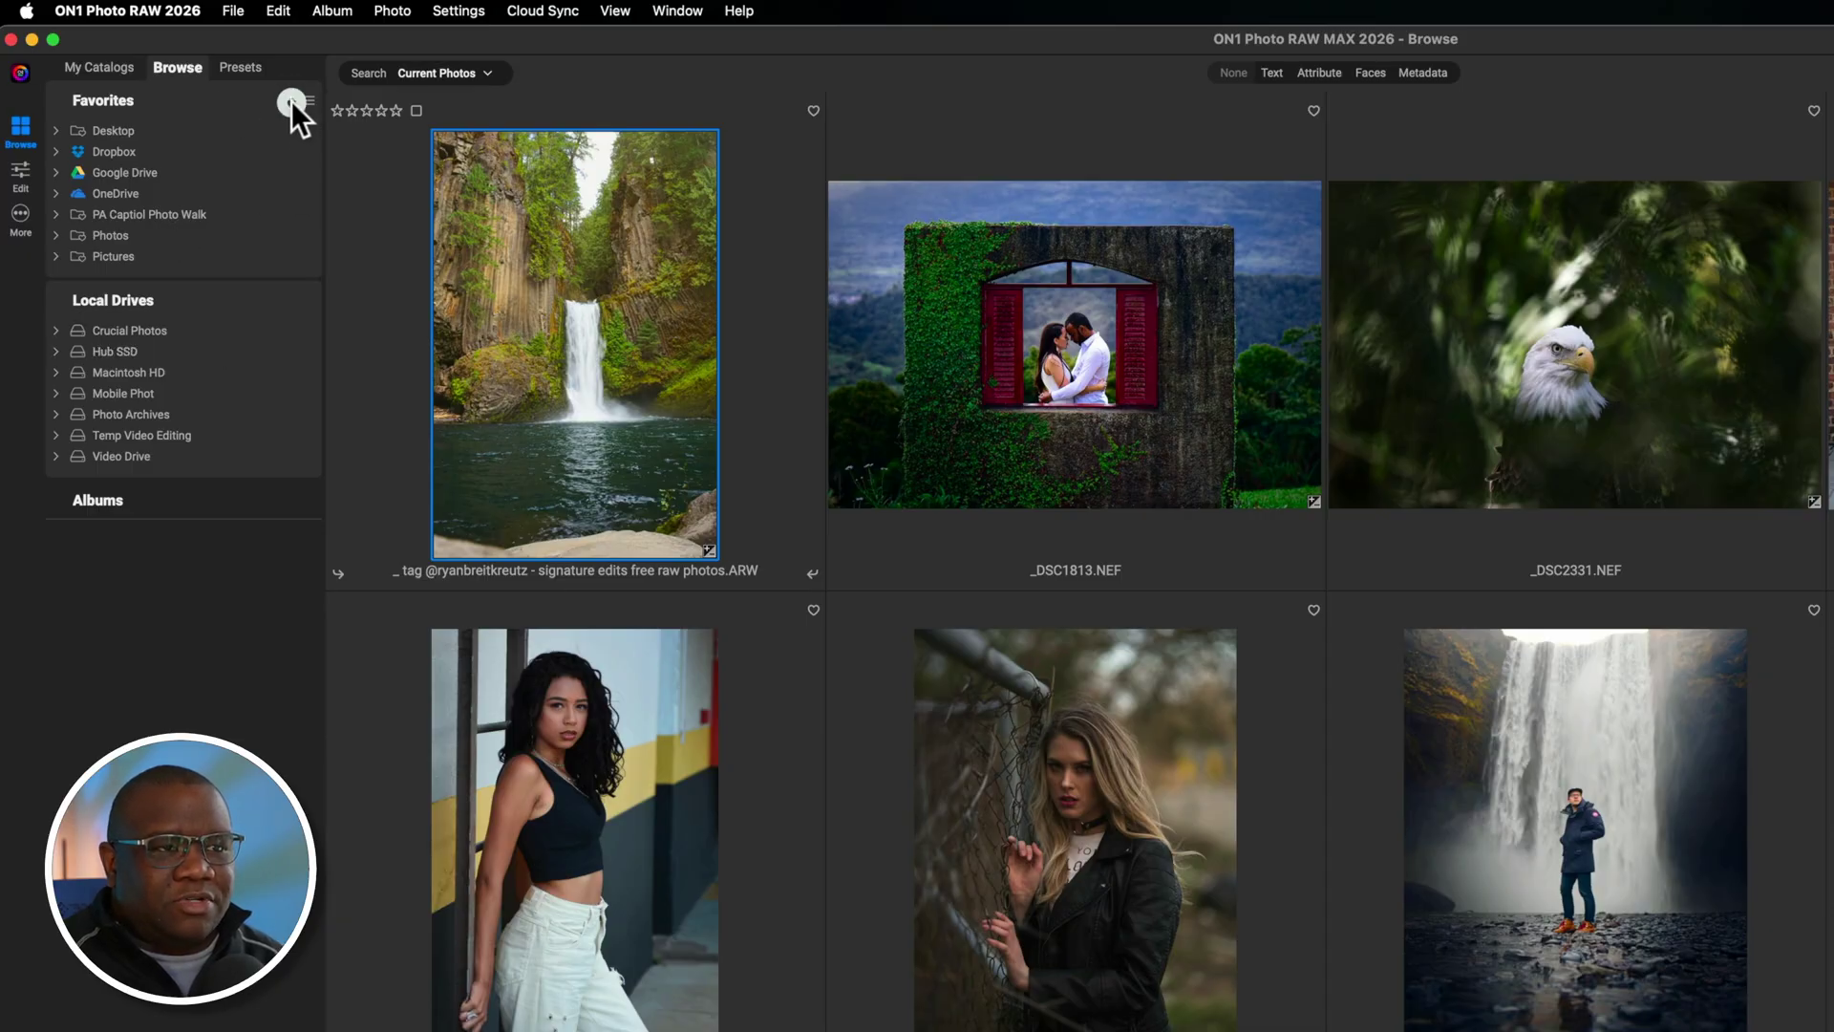
Add Crucial Photos > Tutorial Images > Signature Edits RAW Images as a Favorites folder
left_click(291, 100)
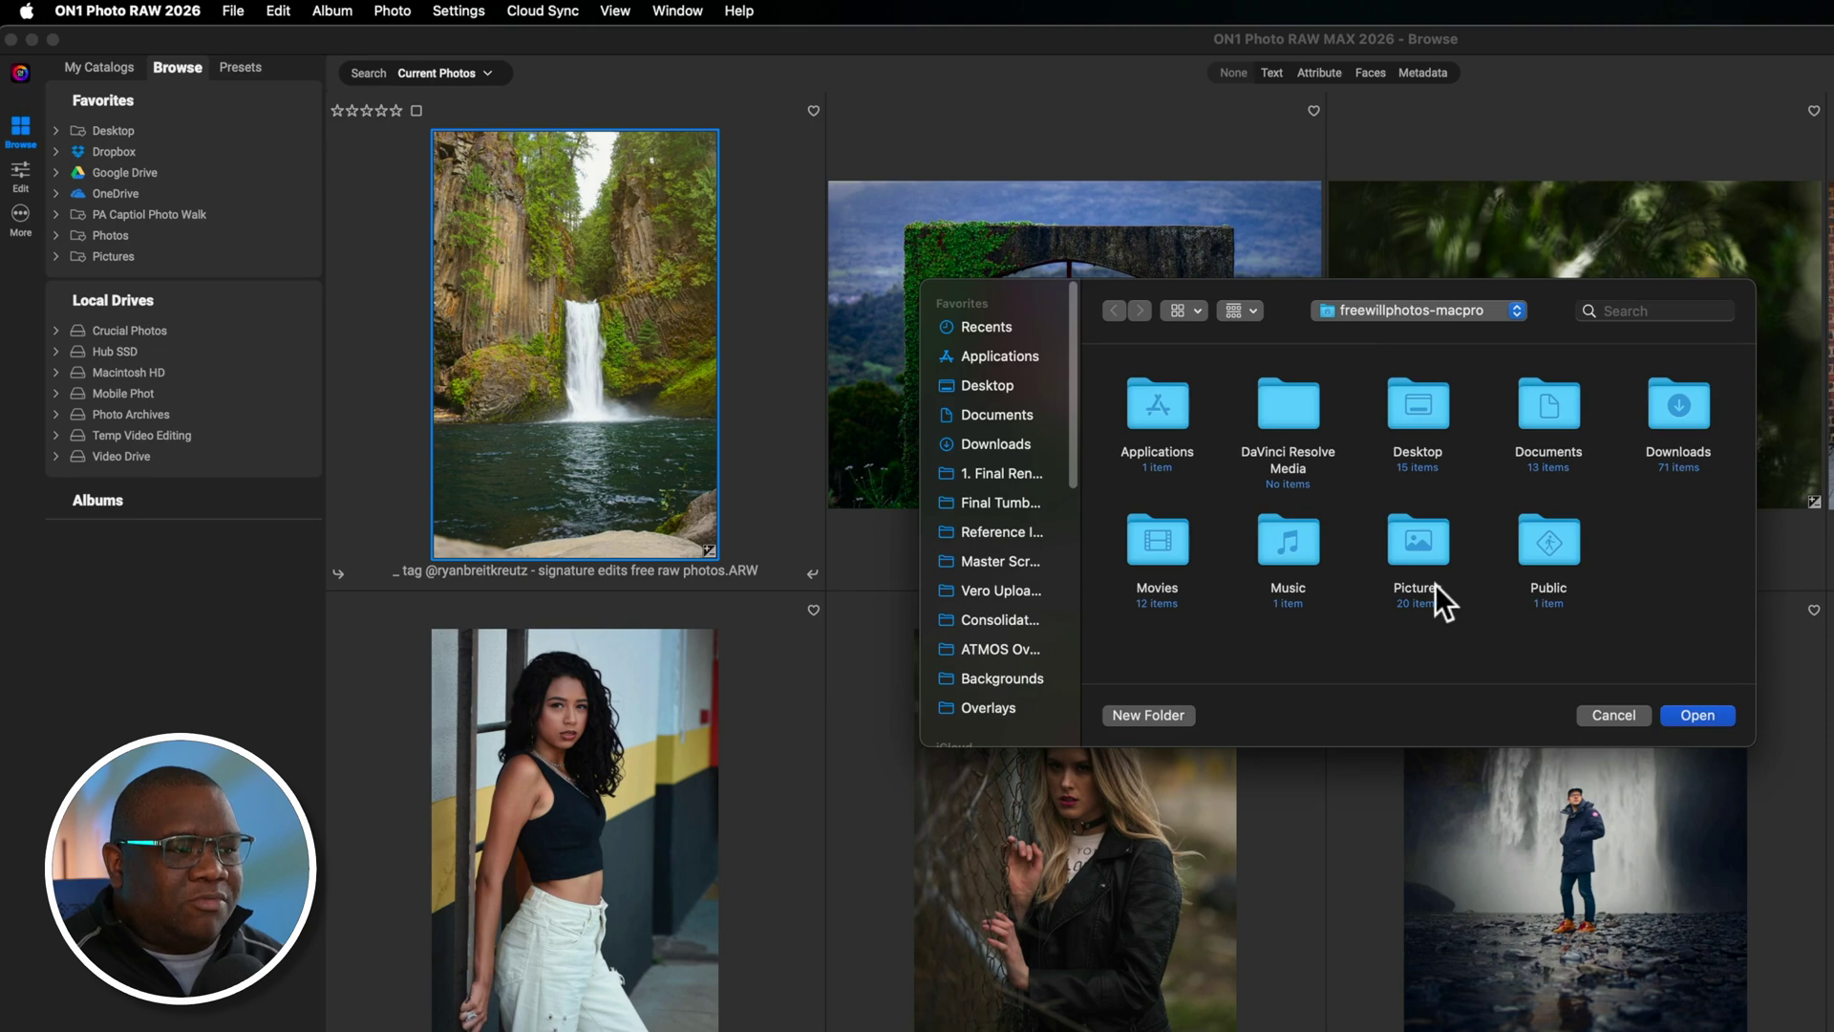
left_click_drag(1072, 315, 1095, 633)
left_click_drag(1070, 564, 1076, 483)
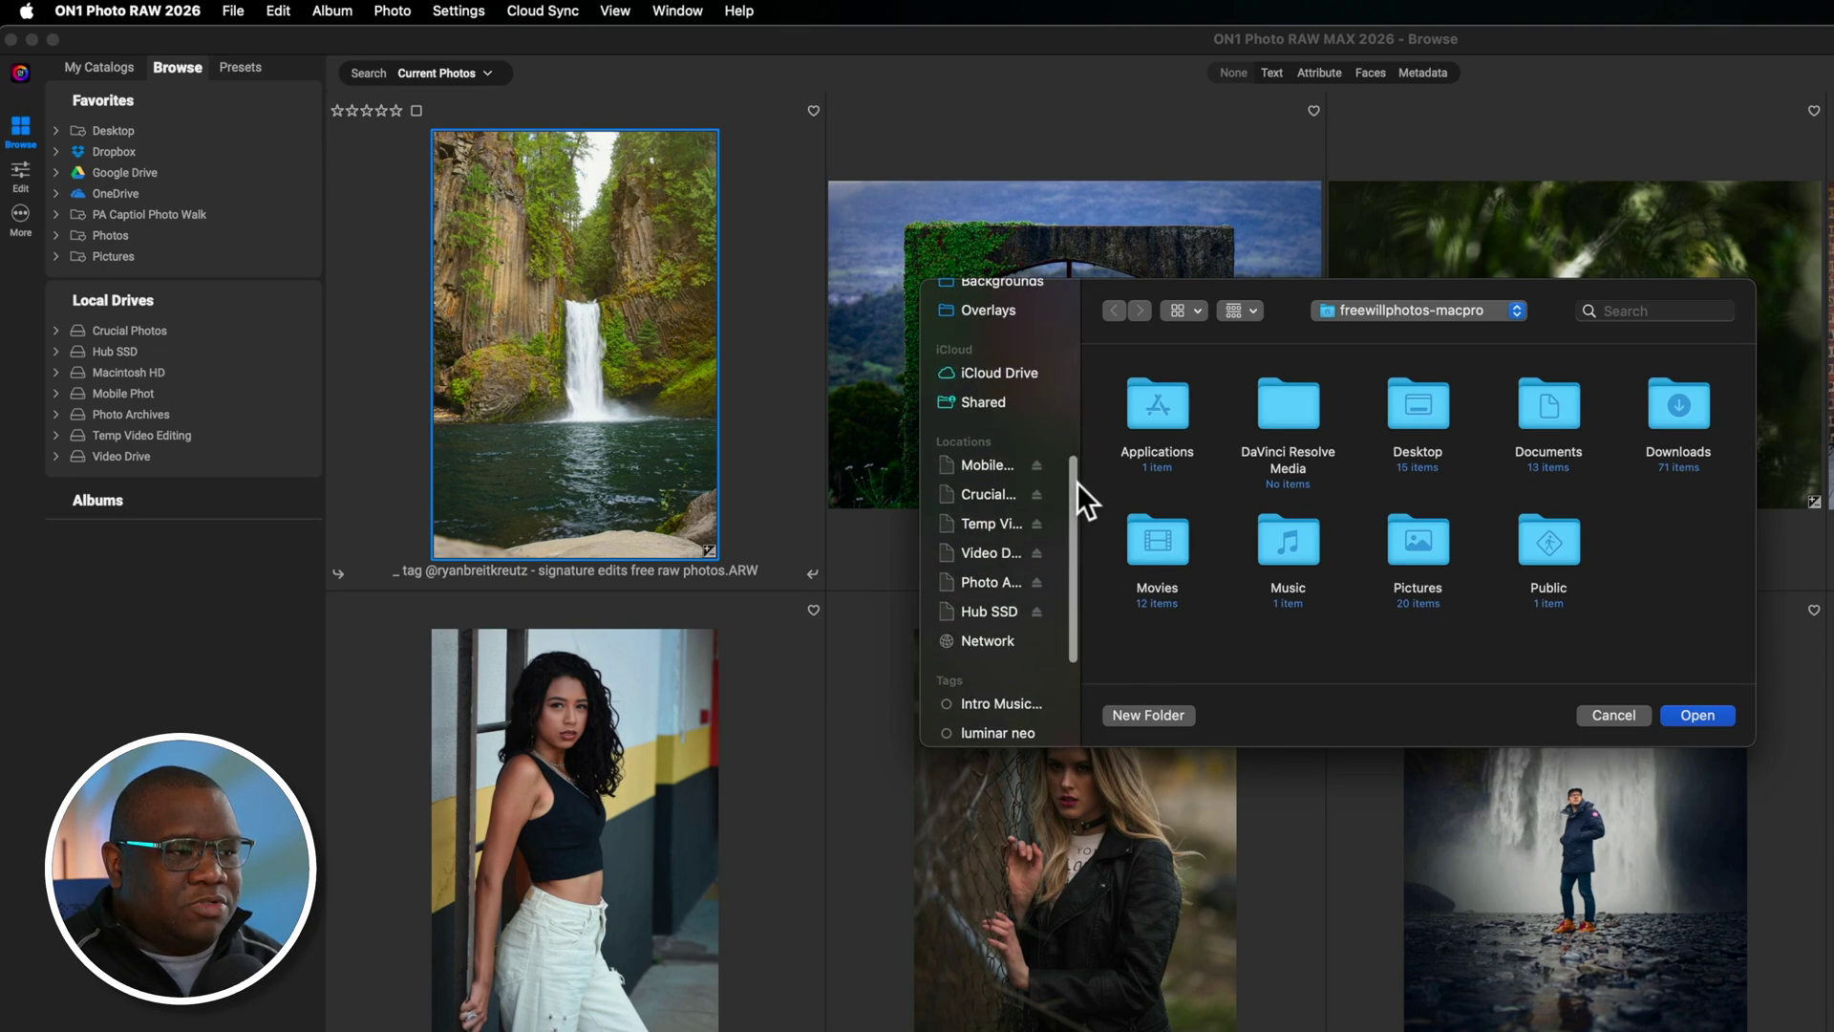
left_click(980, 493)
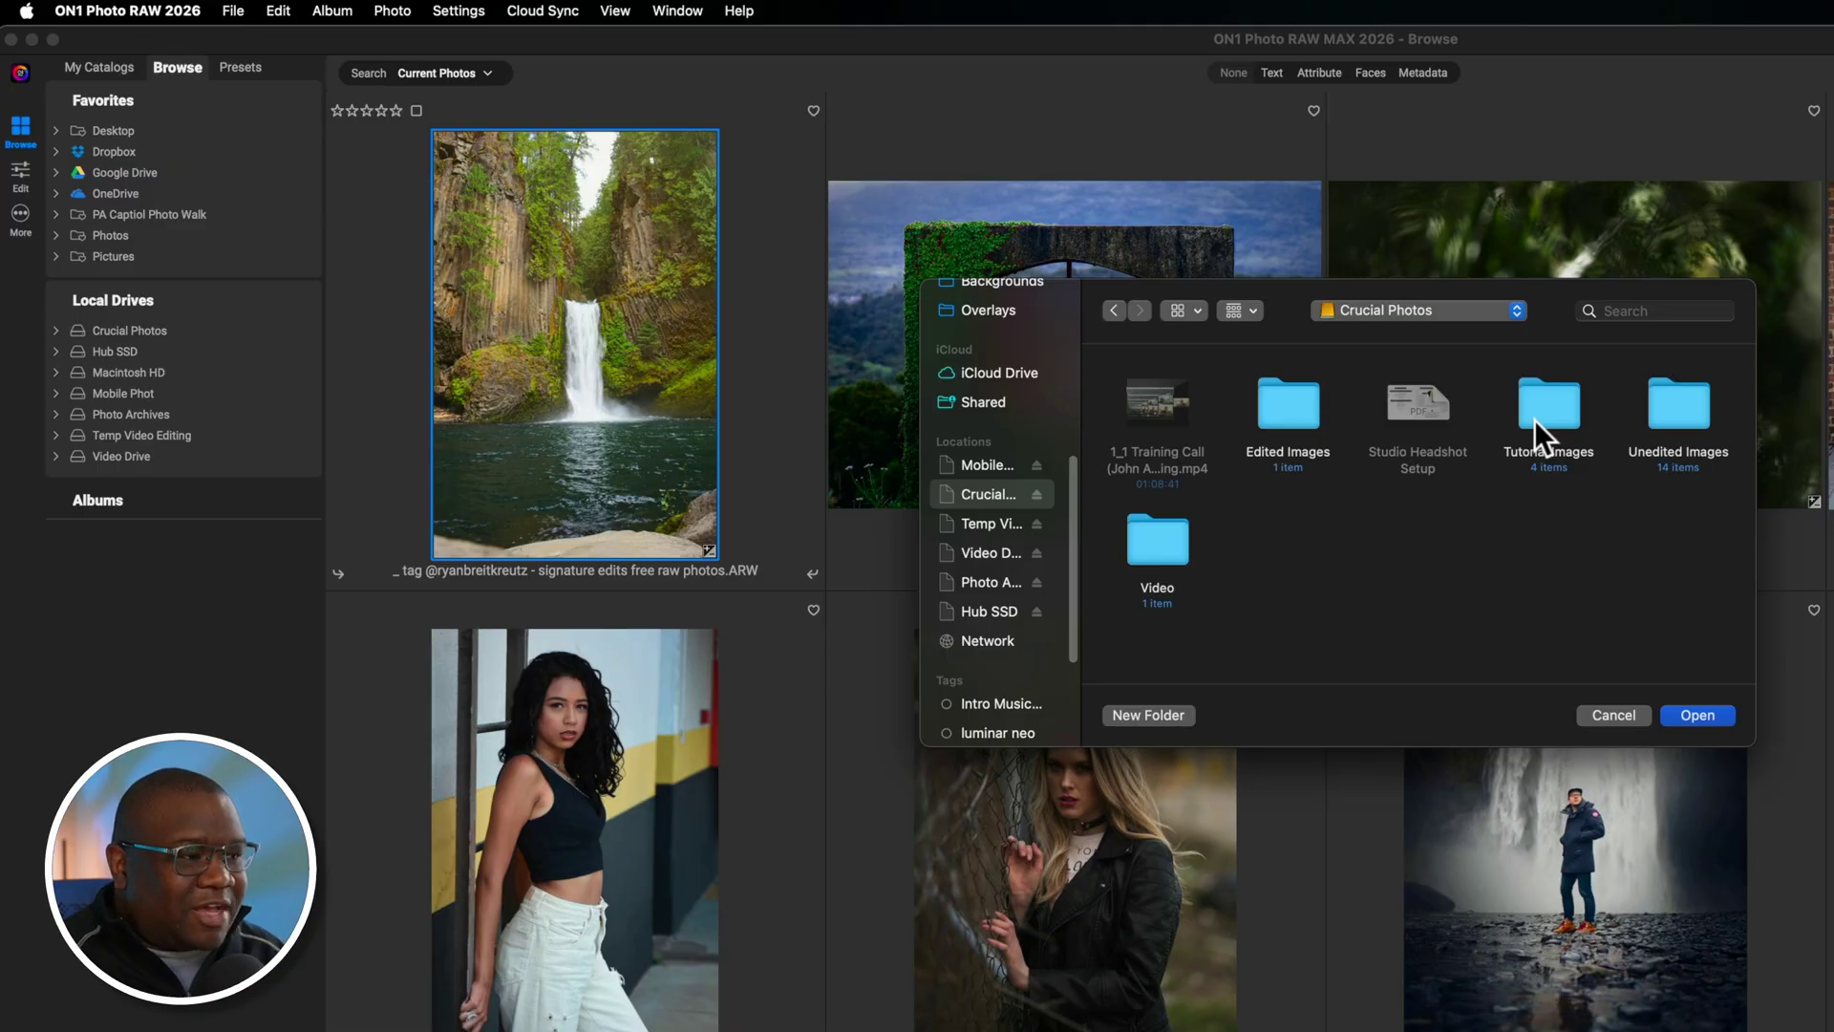
double_click(1534, 420)
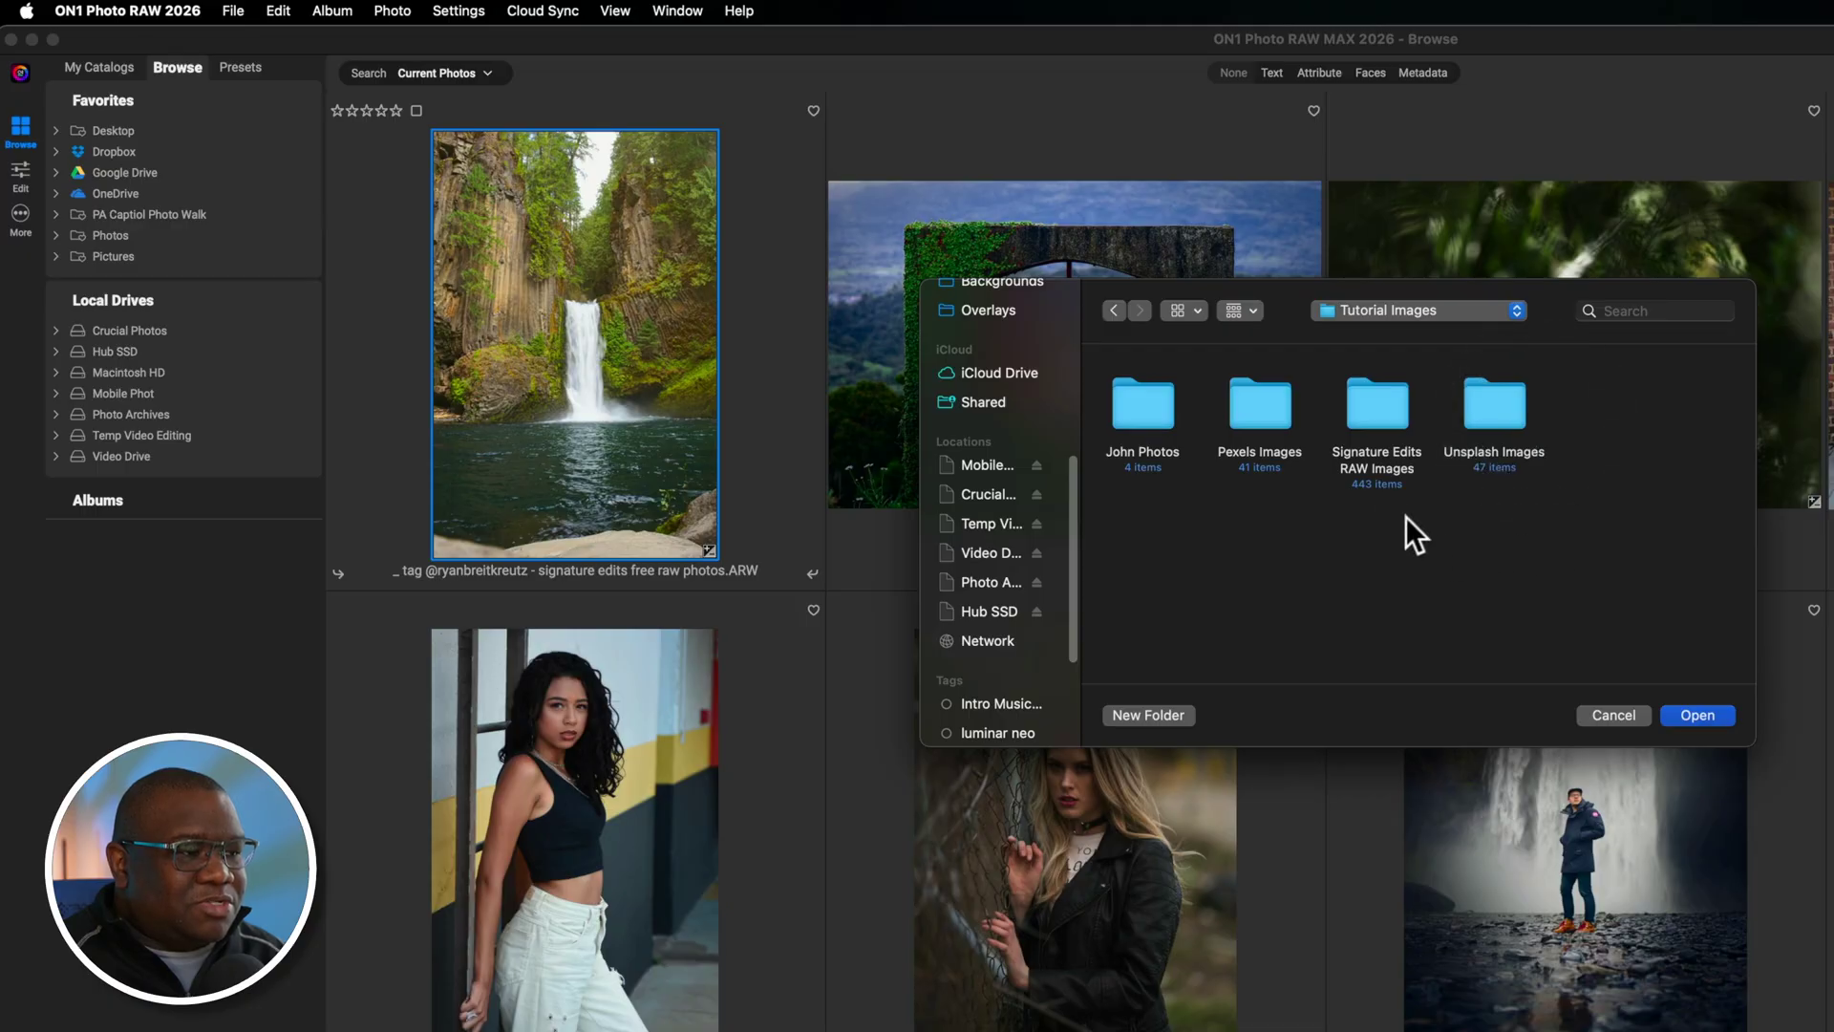
left_click(1374, 405)
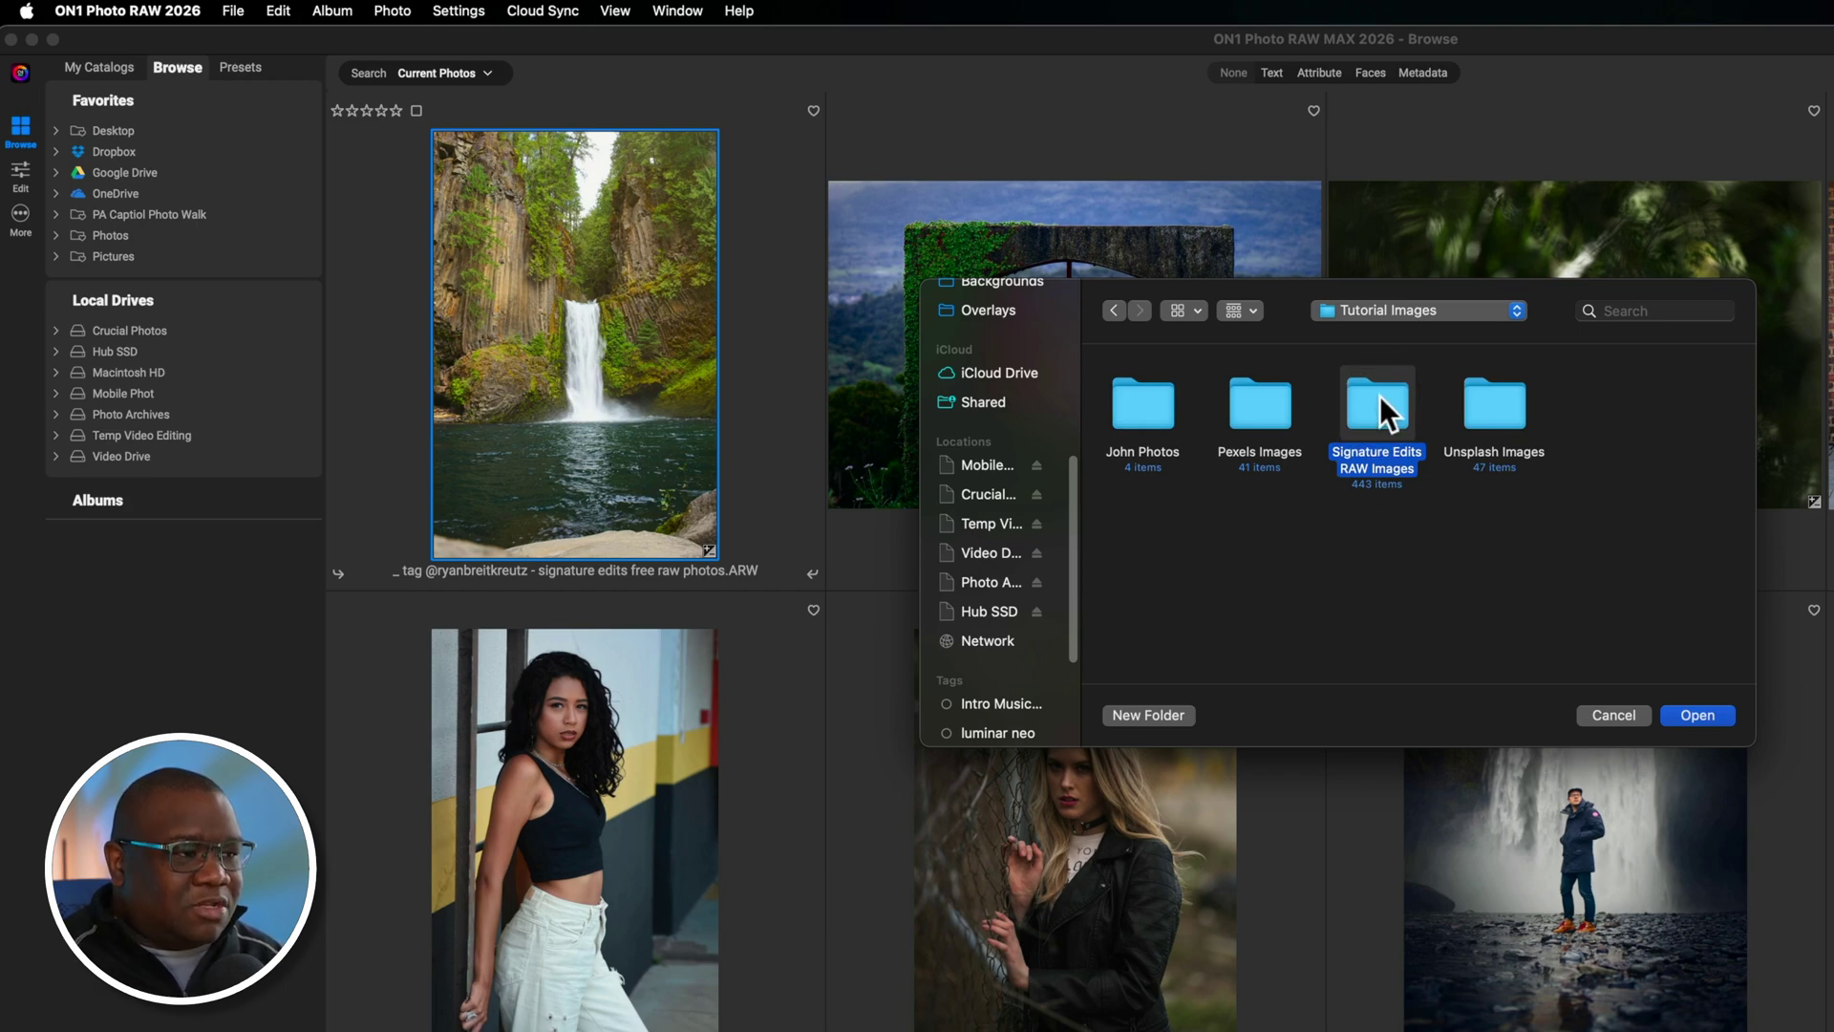
left_click(1694, 714)
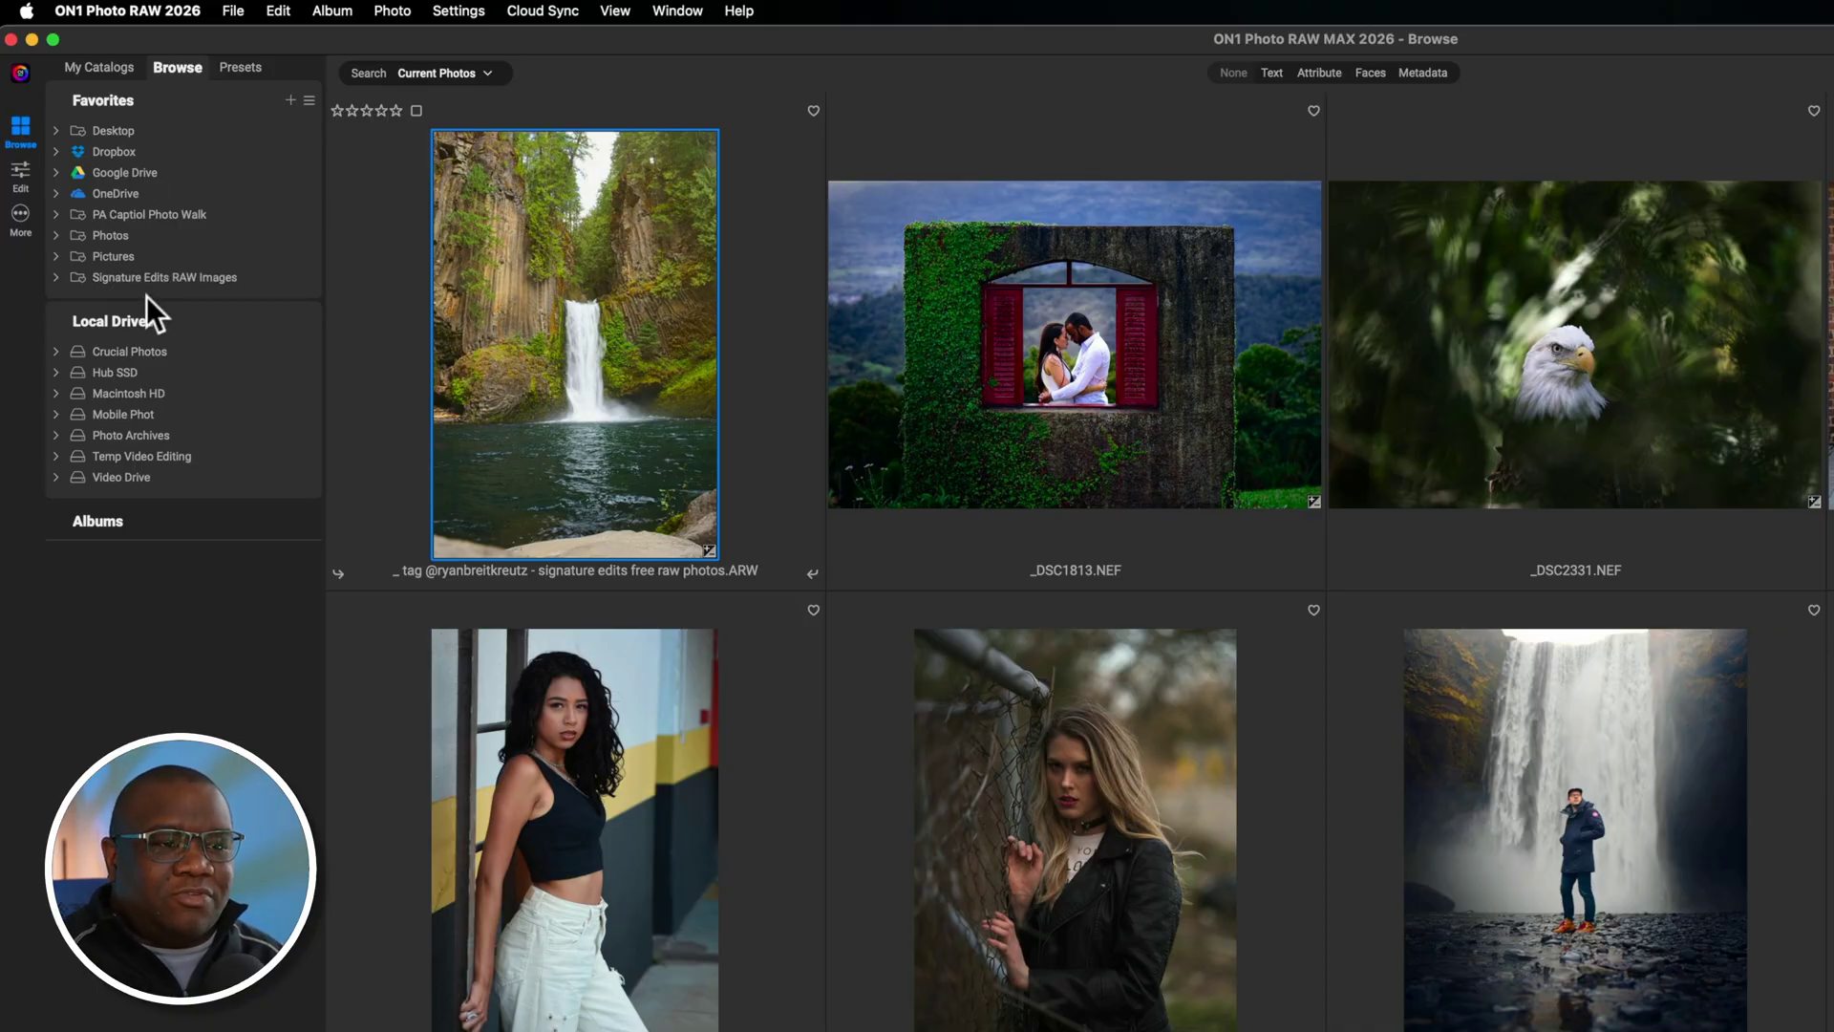
Show the Fall Leaf_01–03.ARW photos in Unedited Images > Leaves, then collapse the Crucial Photos tree
left_click(55, 352)
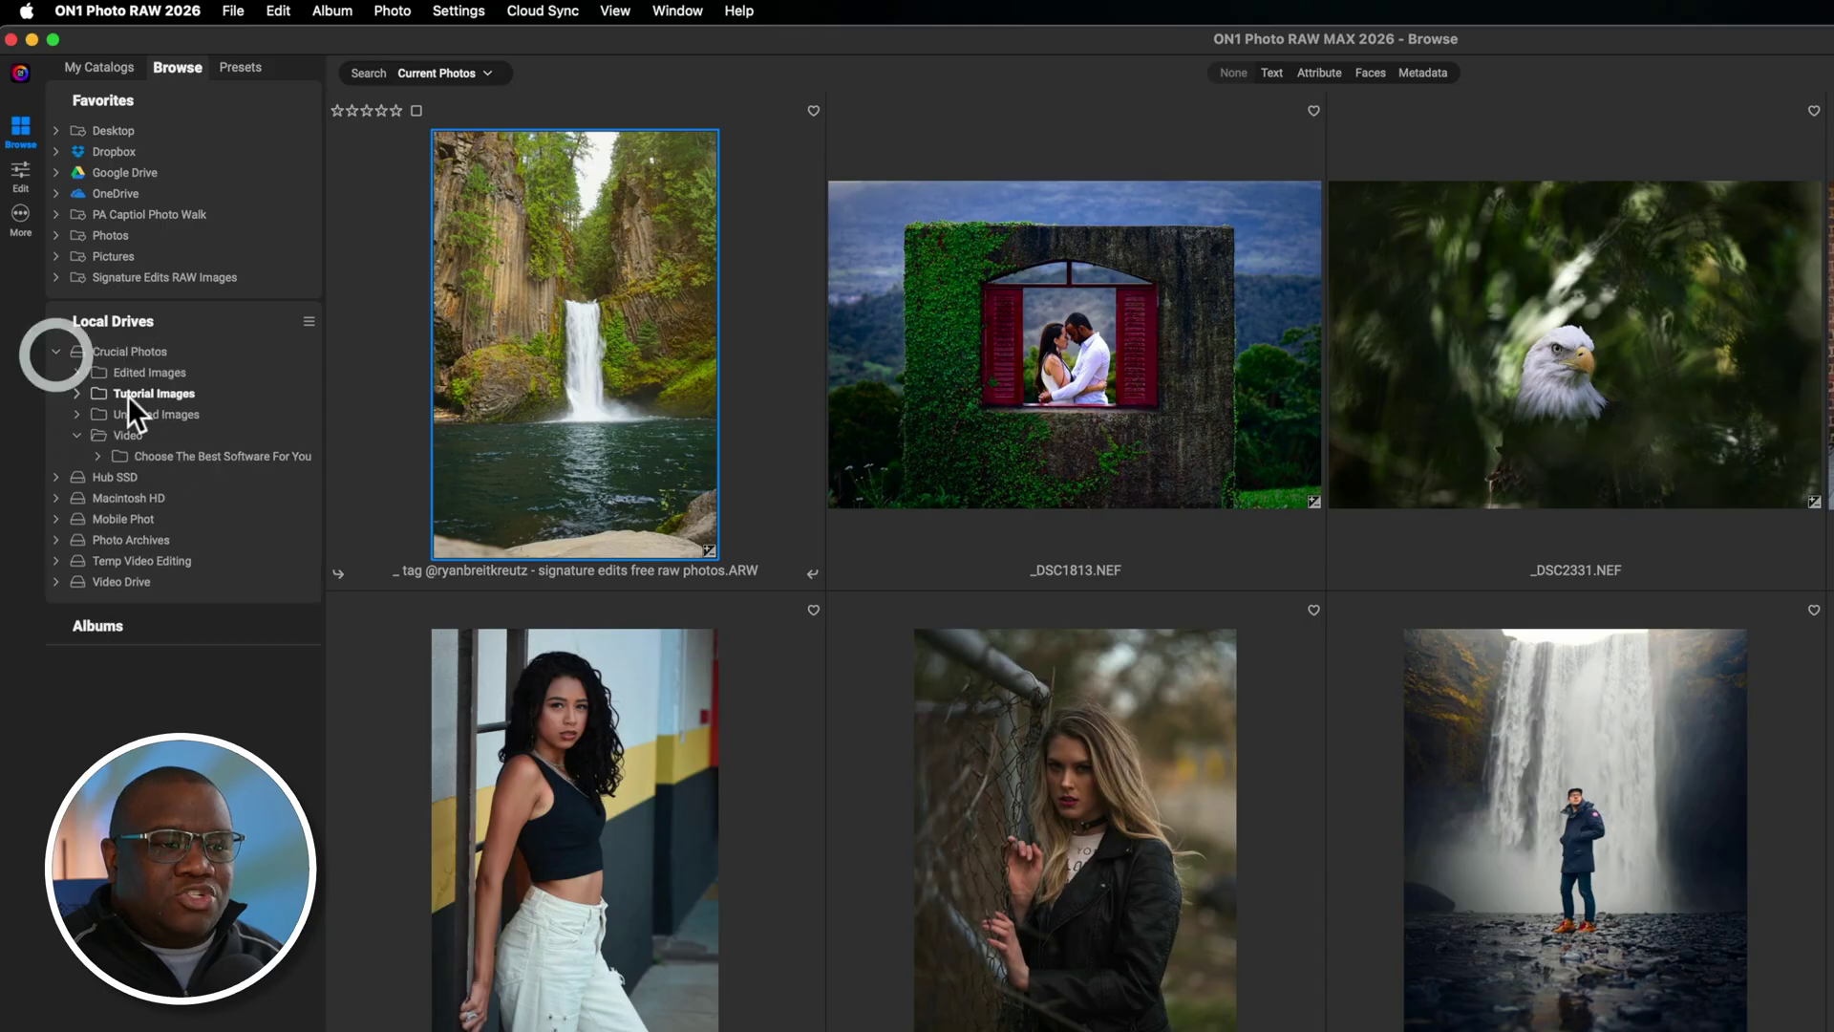
left_click(75, 435)
left_click(76, 394)
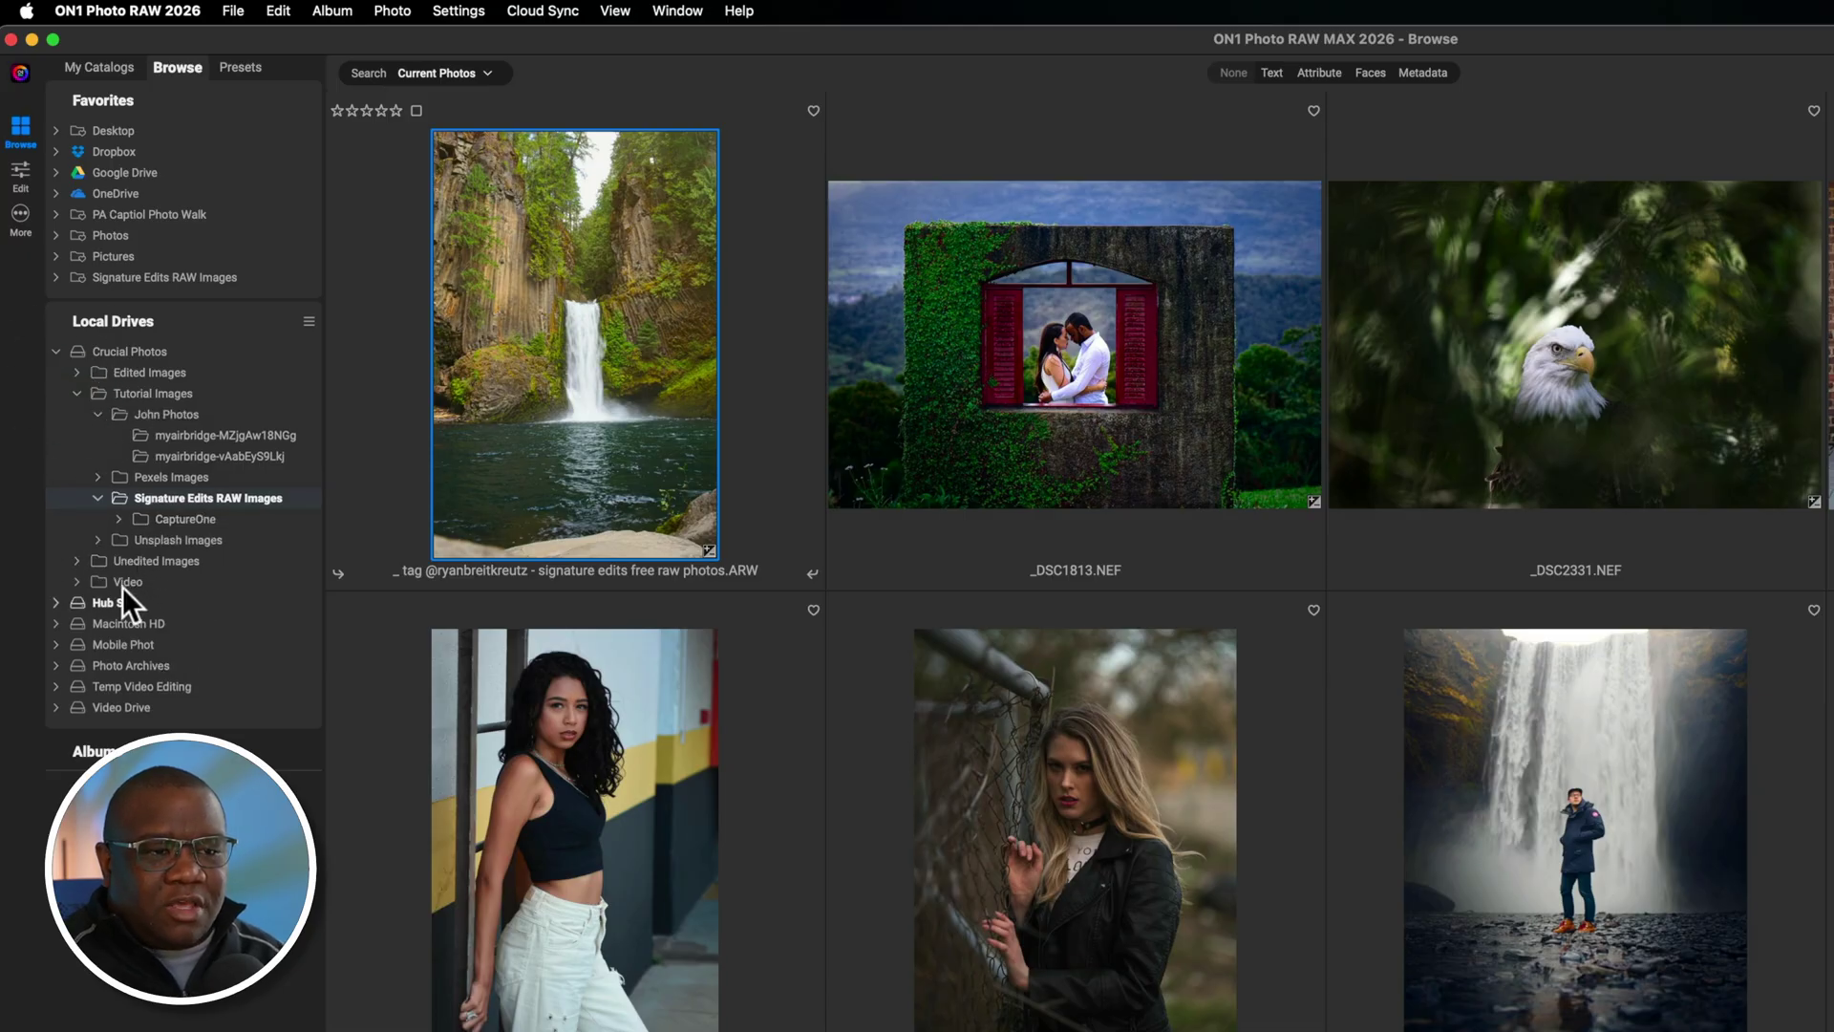
left_click(73, 563)
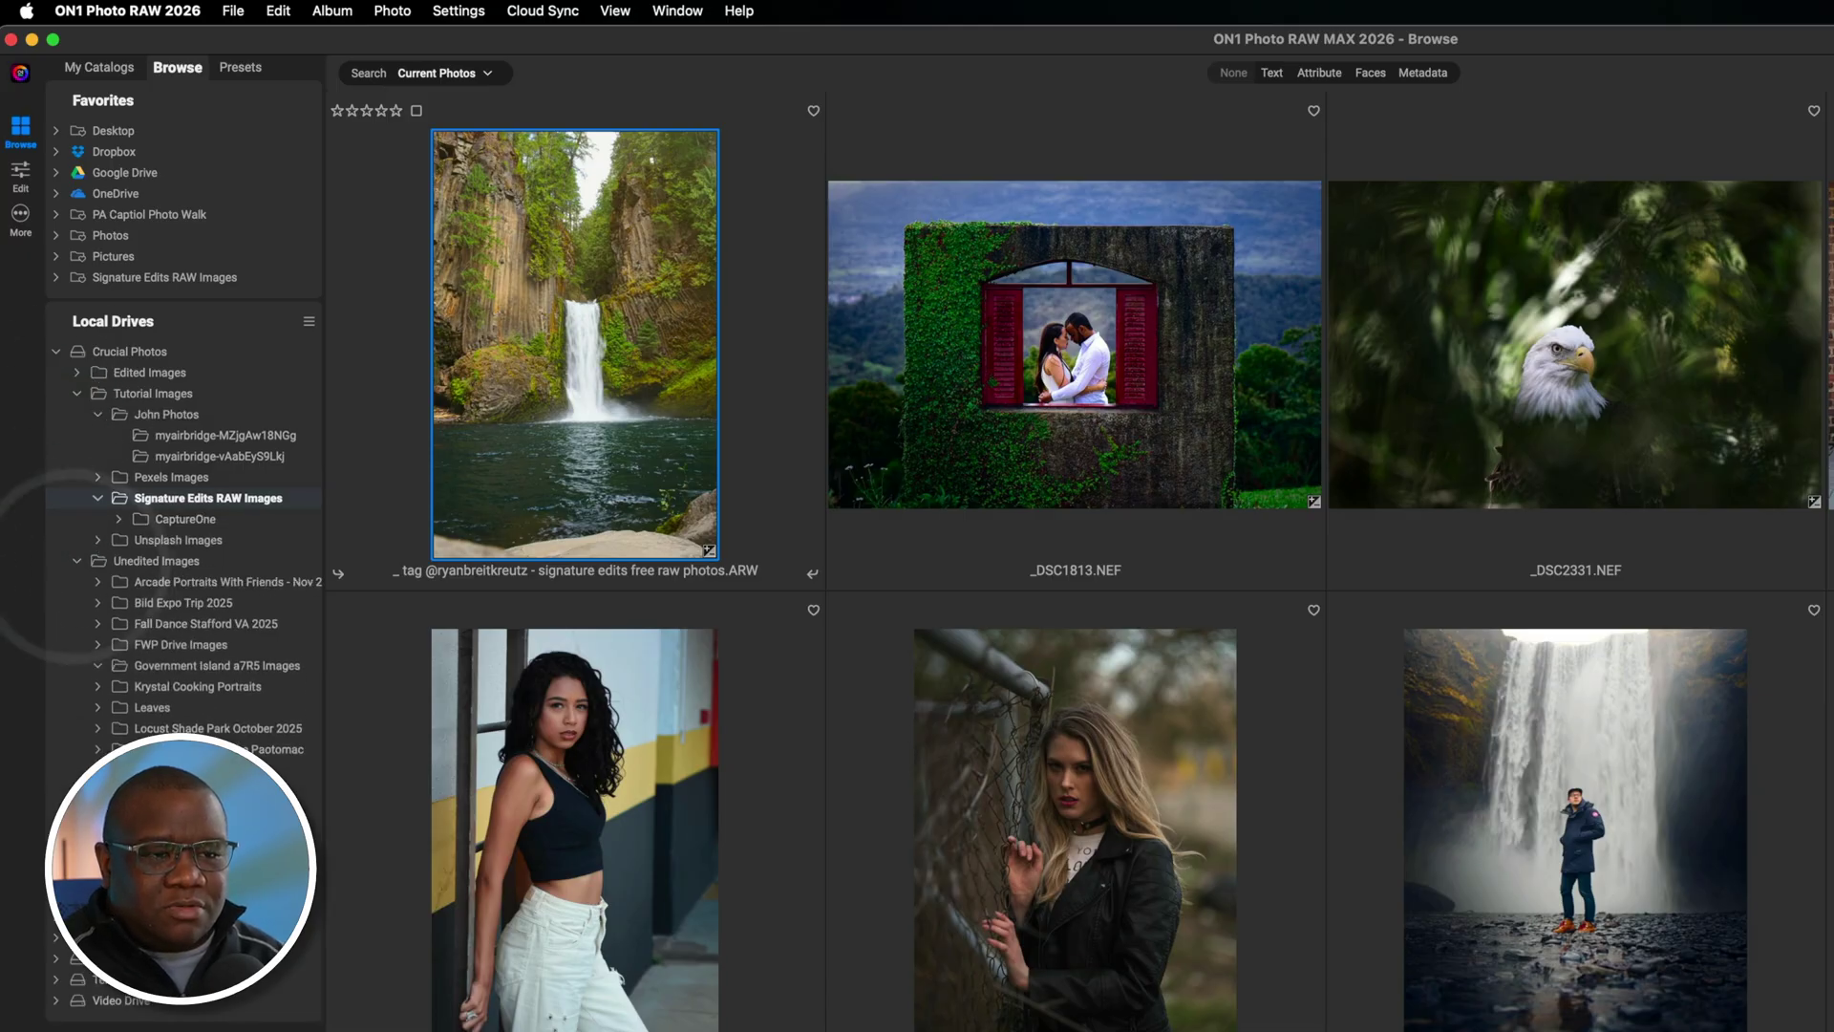
left_click(152, 707)
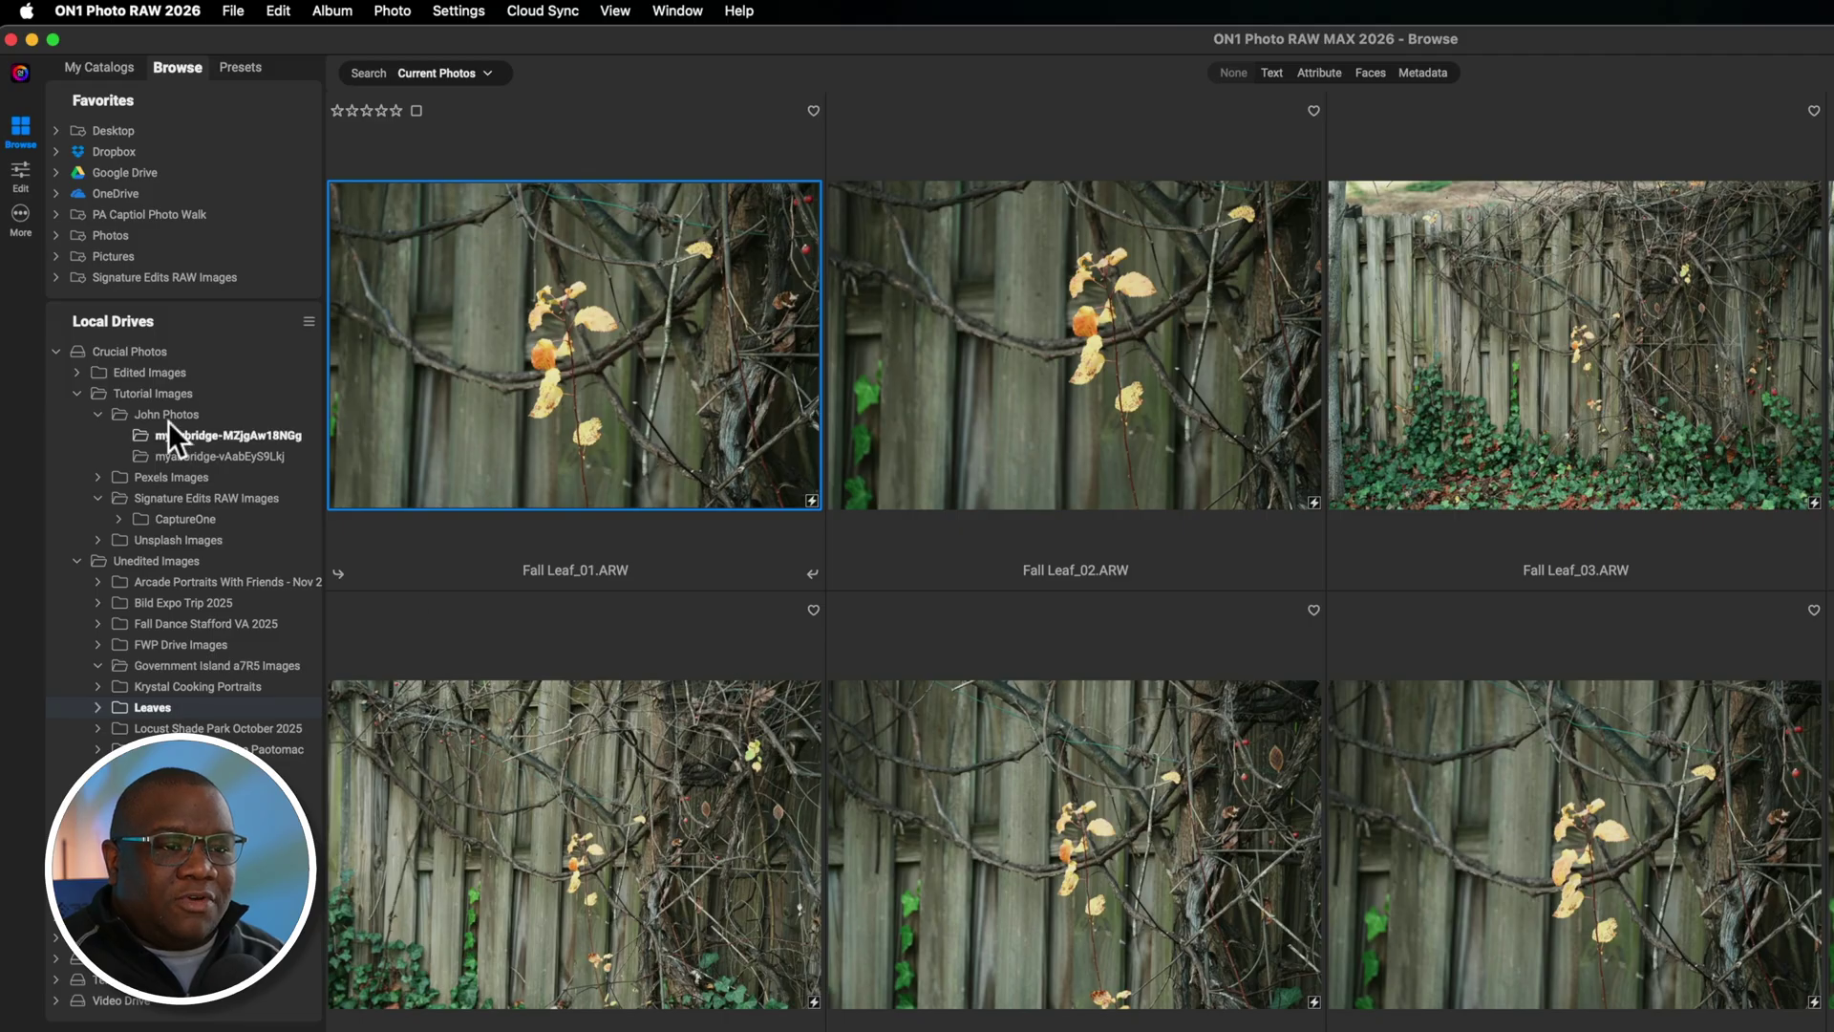
left_click(53, 351)
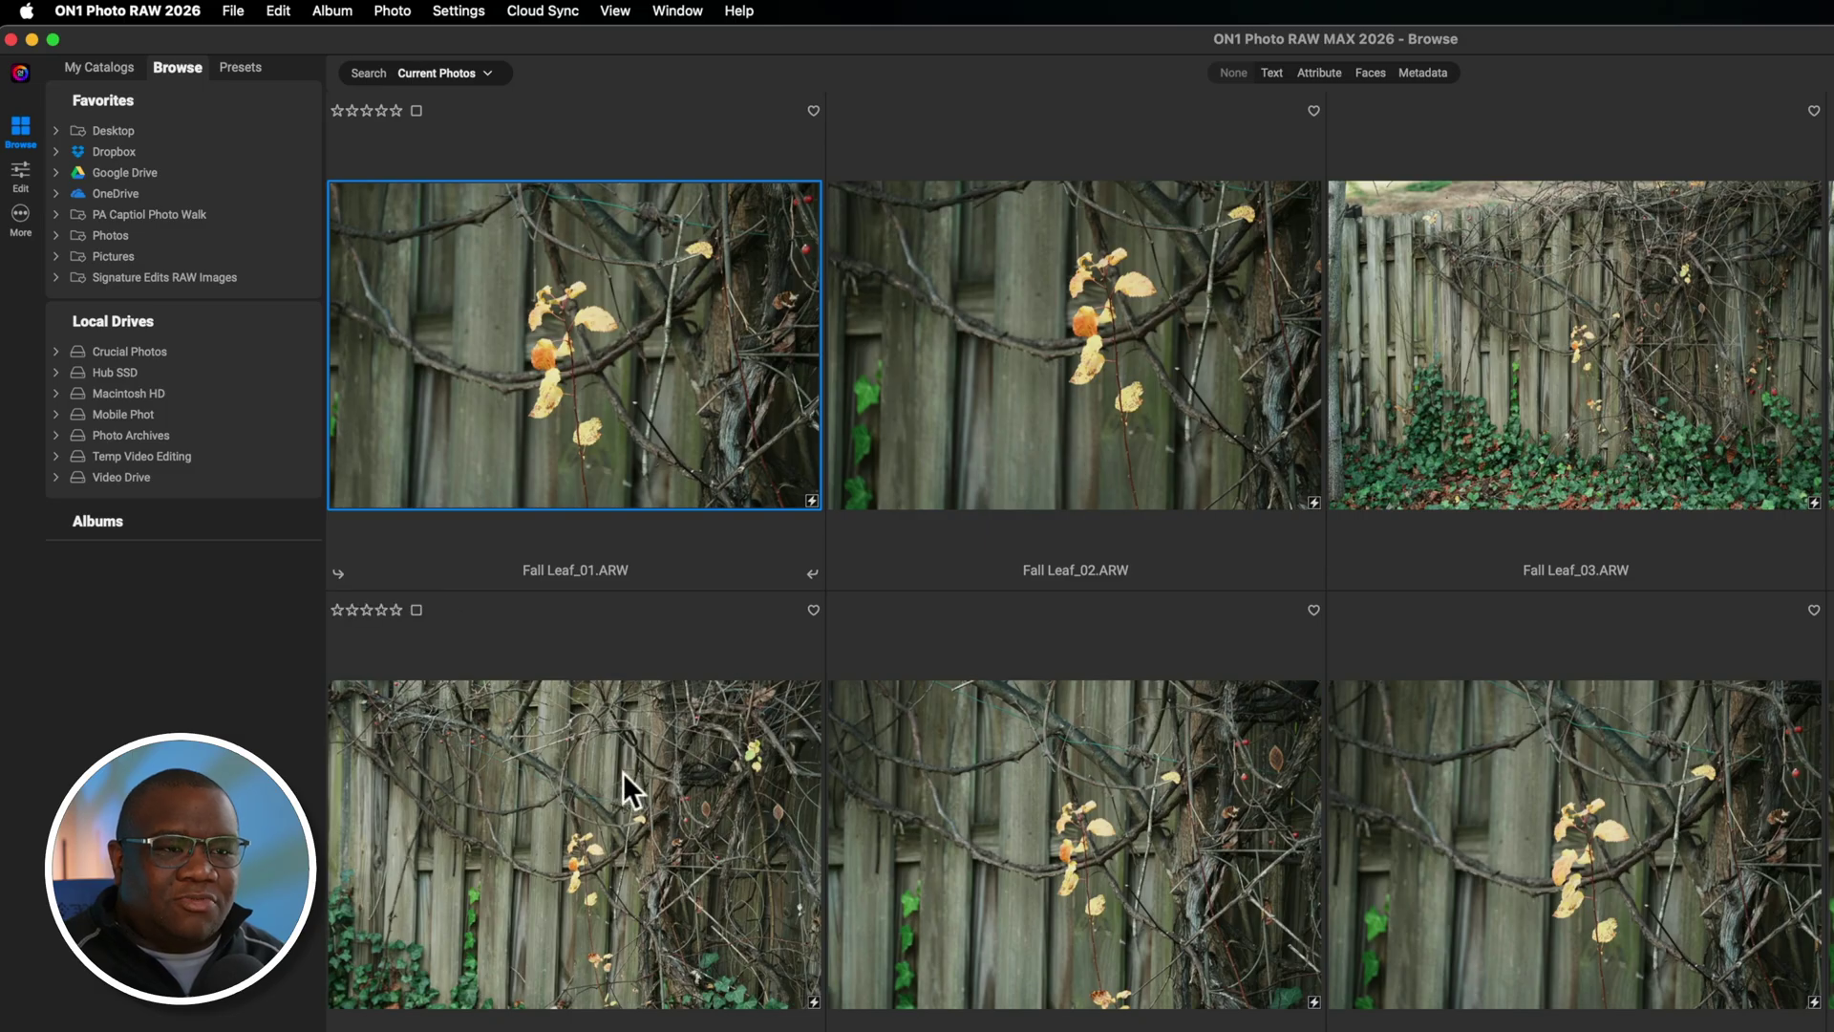
Display the Signature Edits RAW Images favorite, with _DSC1813.NEF and _DSC2331.NEF, in the grid
left_click(113, 277)
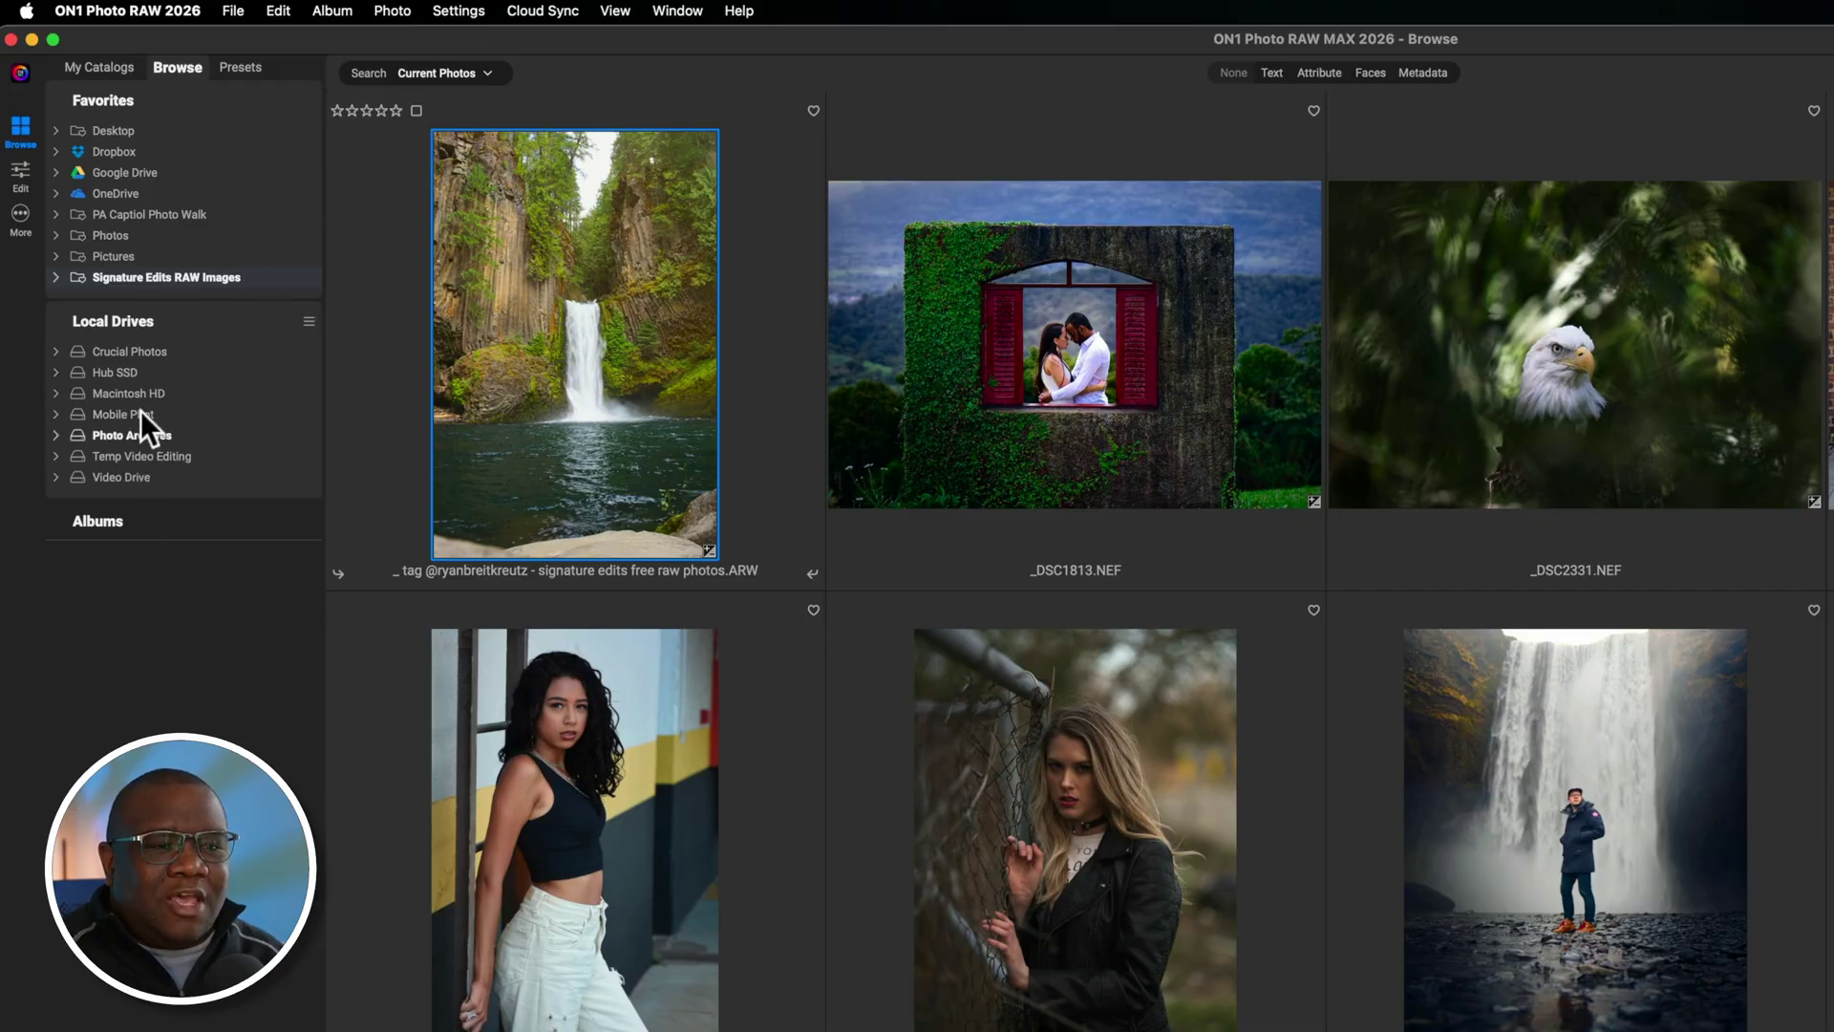
Select the M50R1281.dng woman-by-the-fence portrait to view its Fujifilm GFX 50R details
left_click(57, 353)
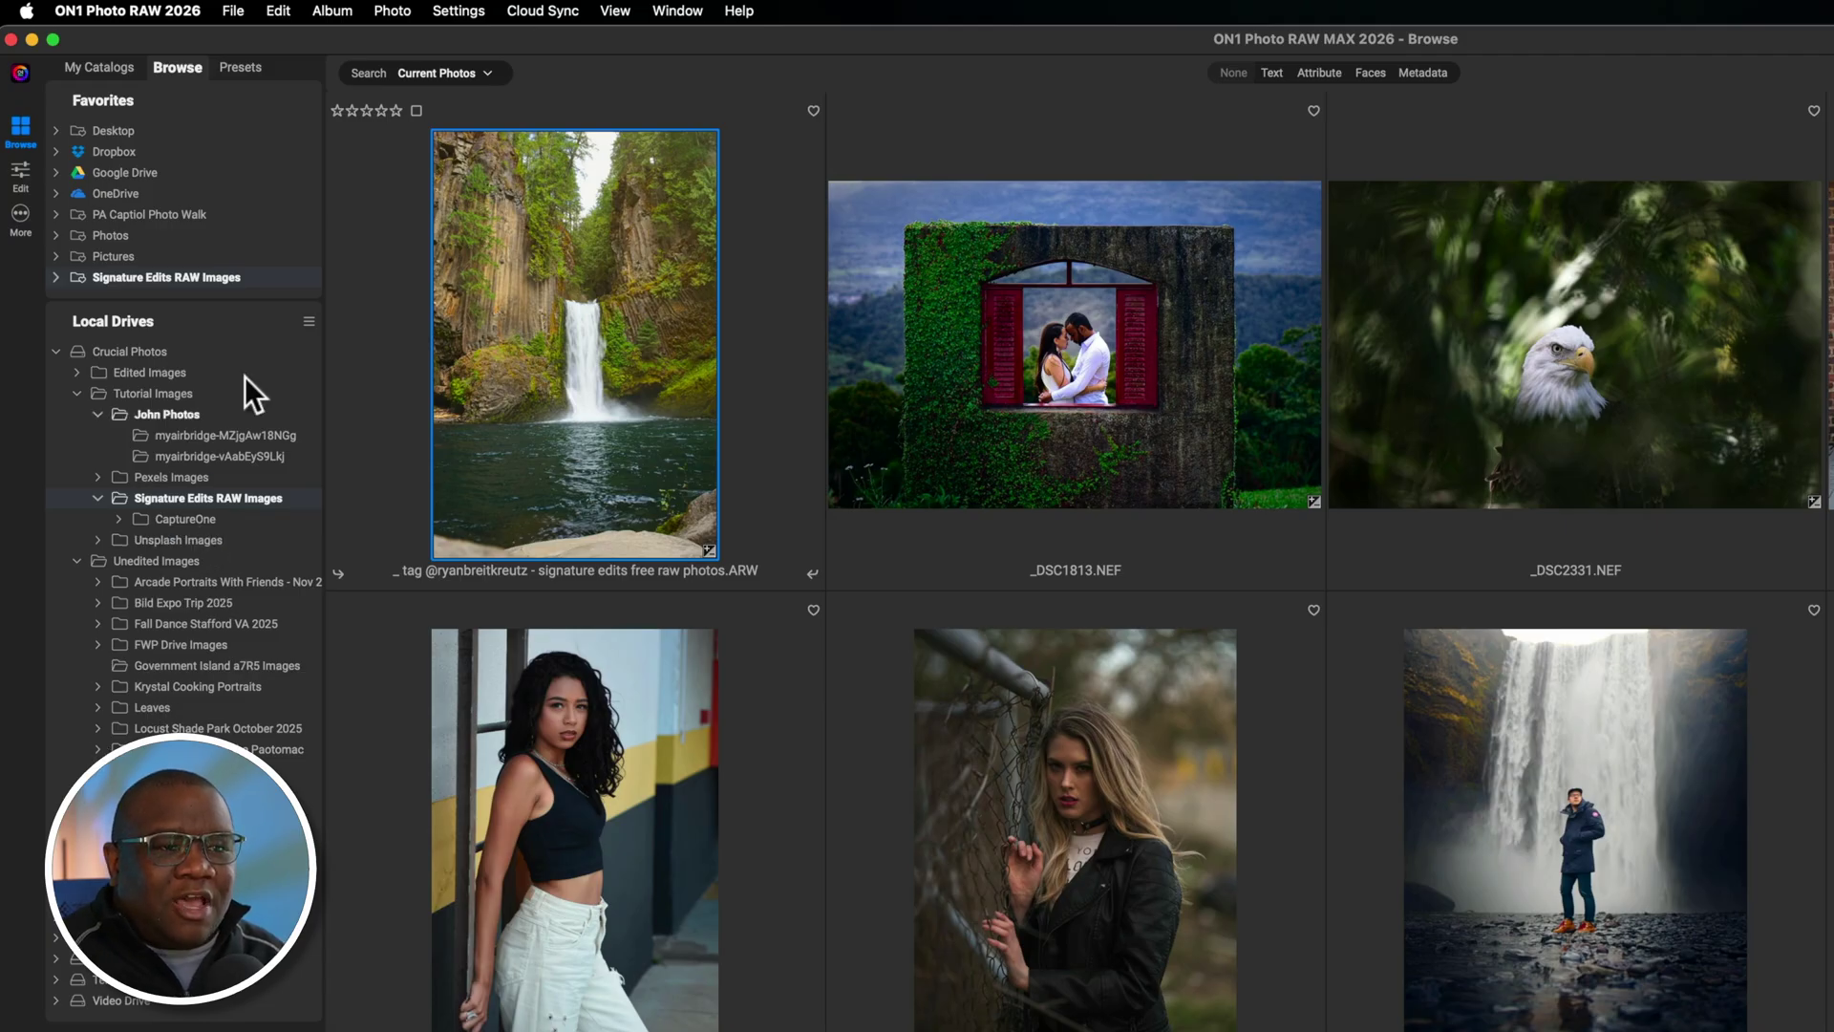
left_click(55, 276)
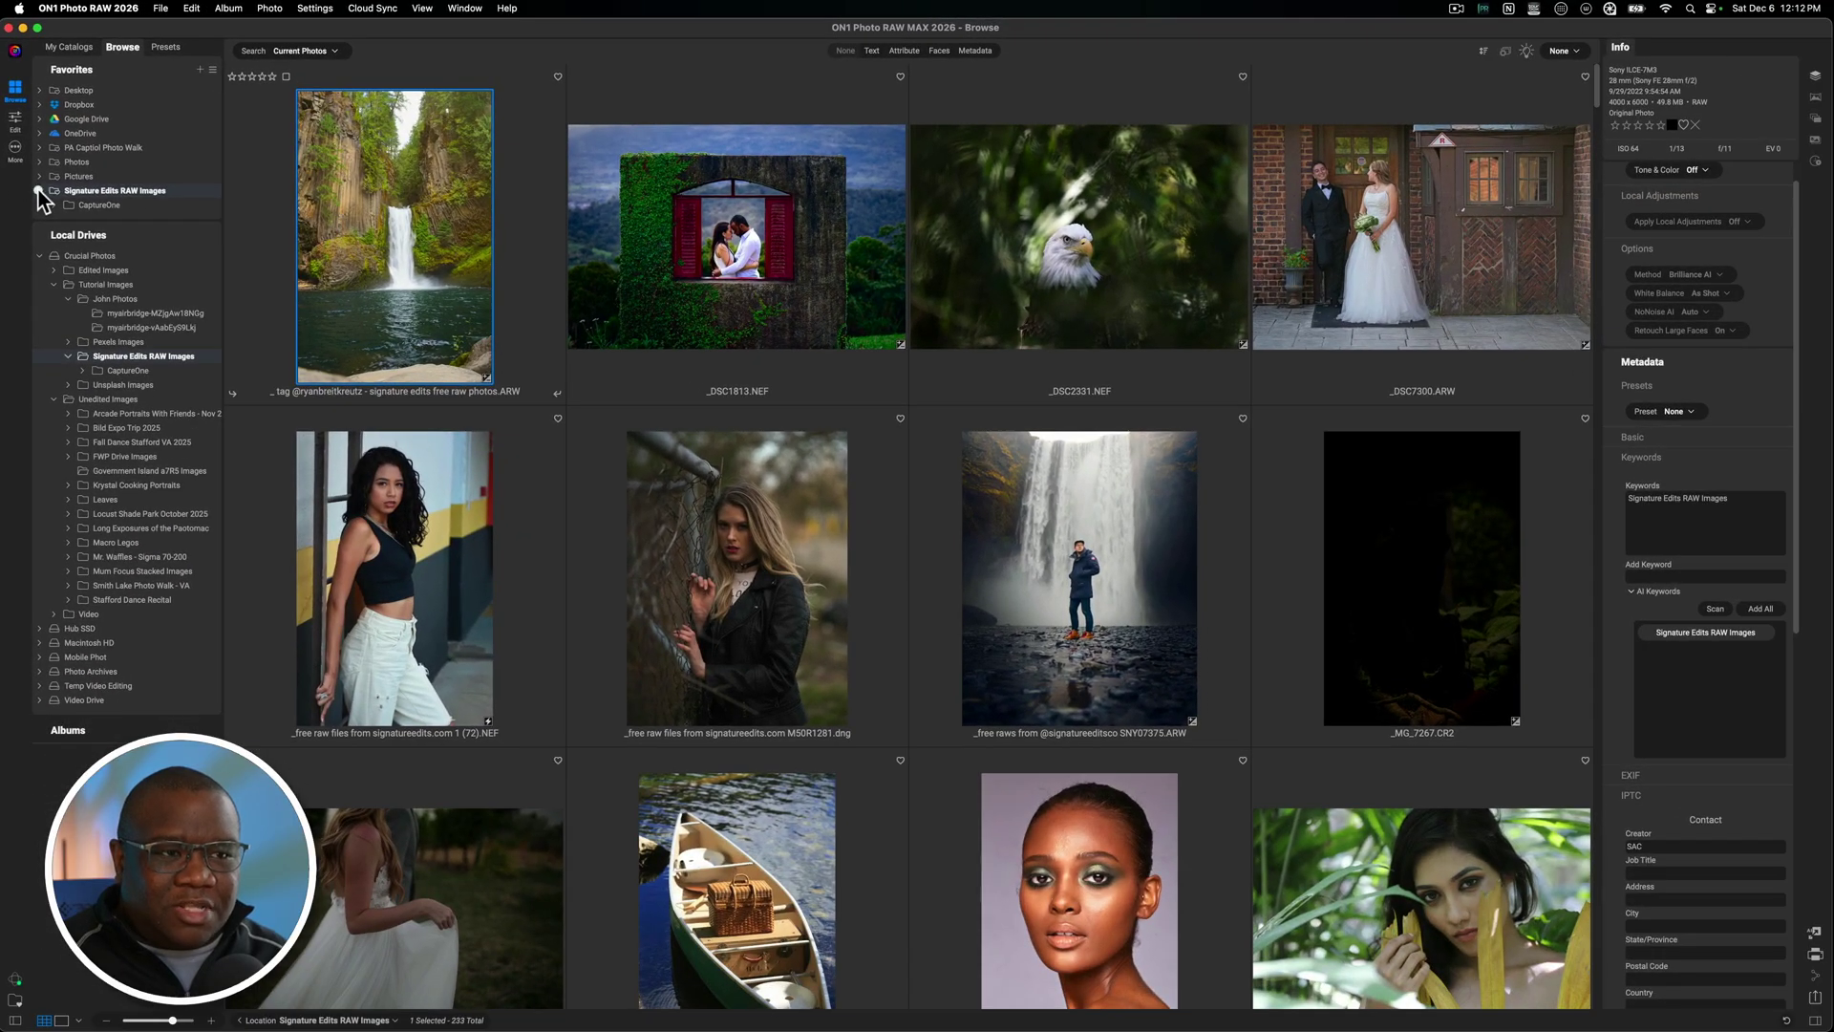
left_click(38, 189)
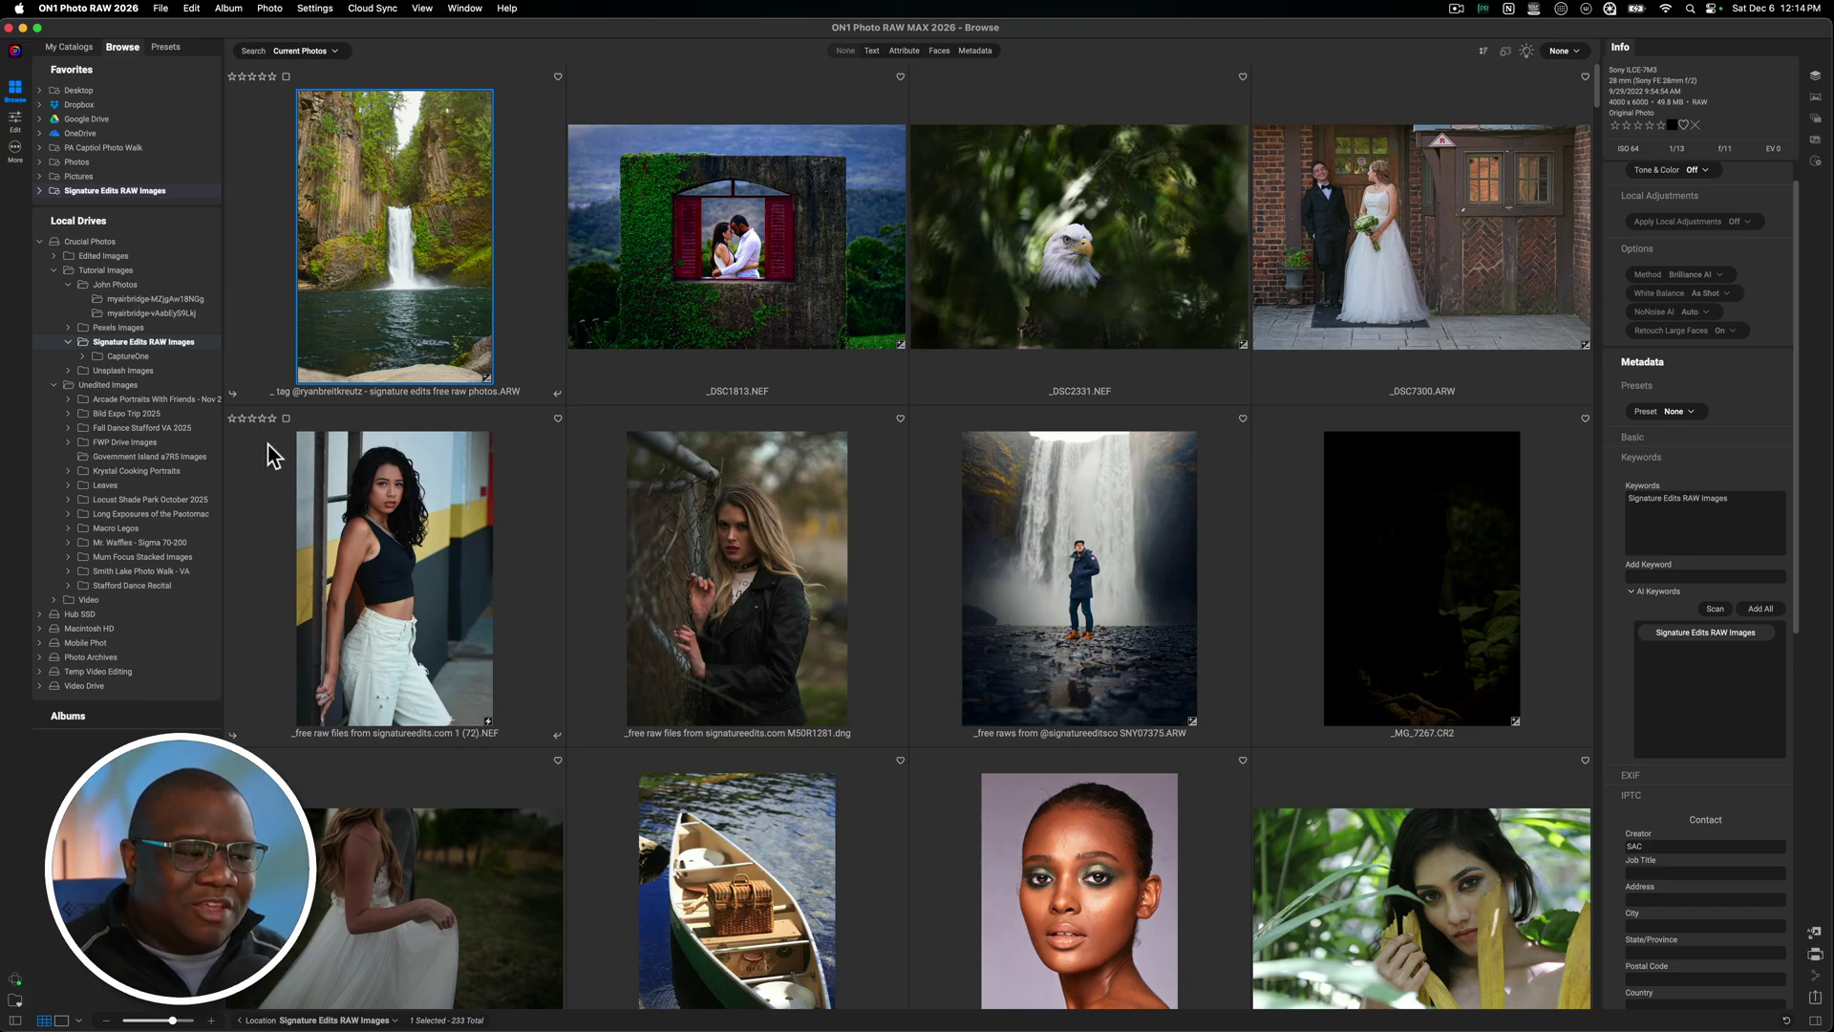
left_click(745, 588)
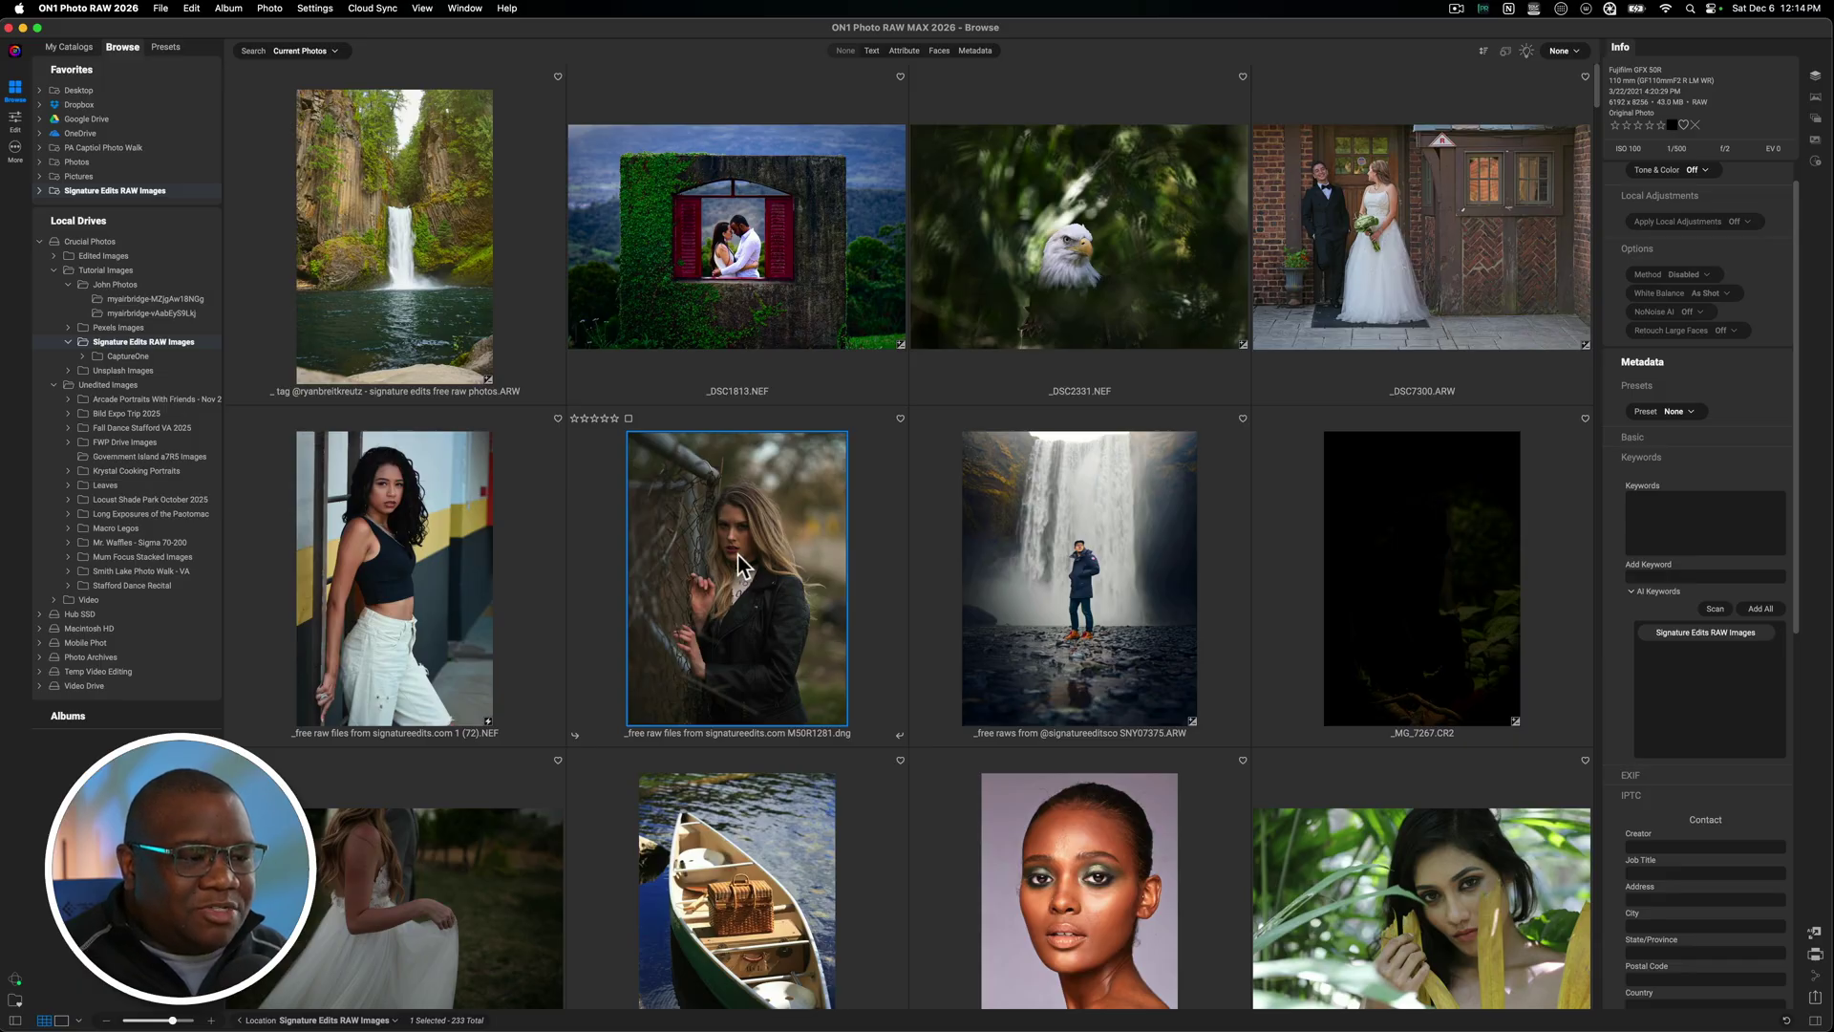
Open the M50R1281.dng fence portrait in the Edit module
left_click(682, 550)
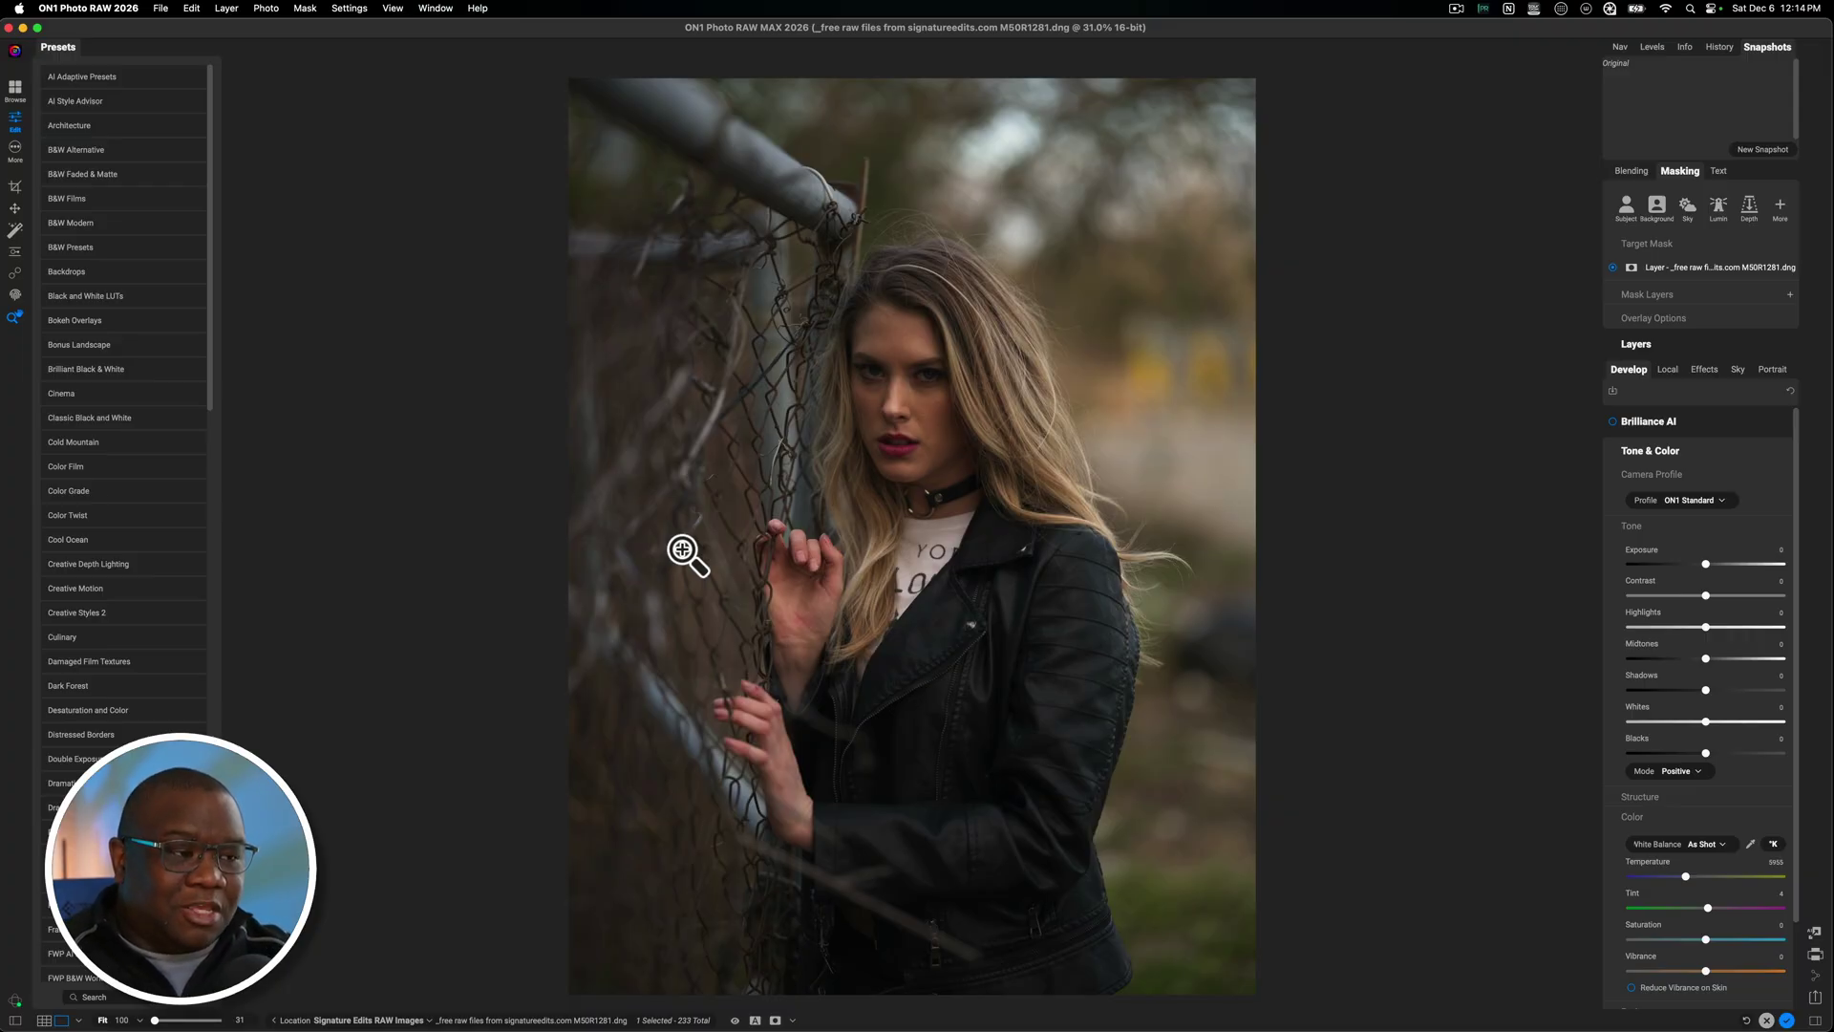
Return to the 203-photo Signature Edits RAW Images grid with the G shortcut
key("g")
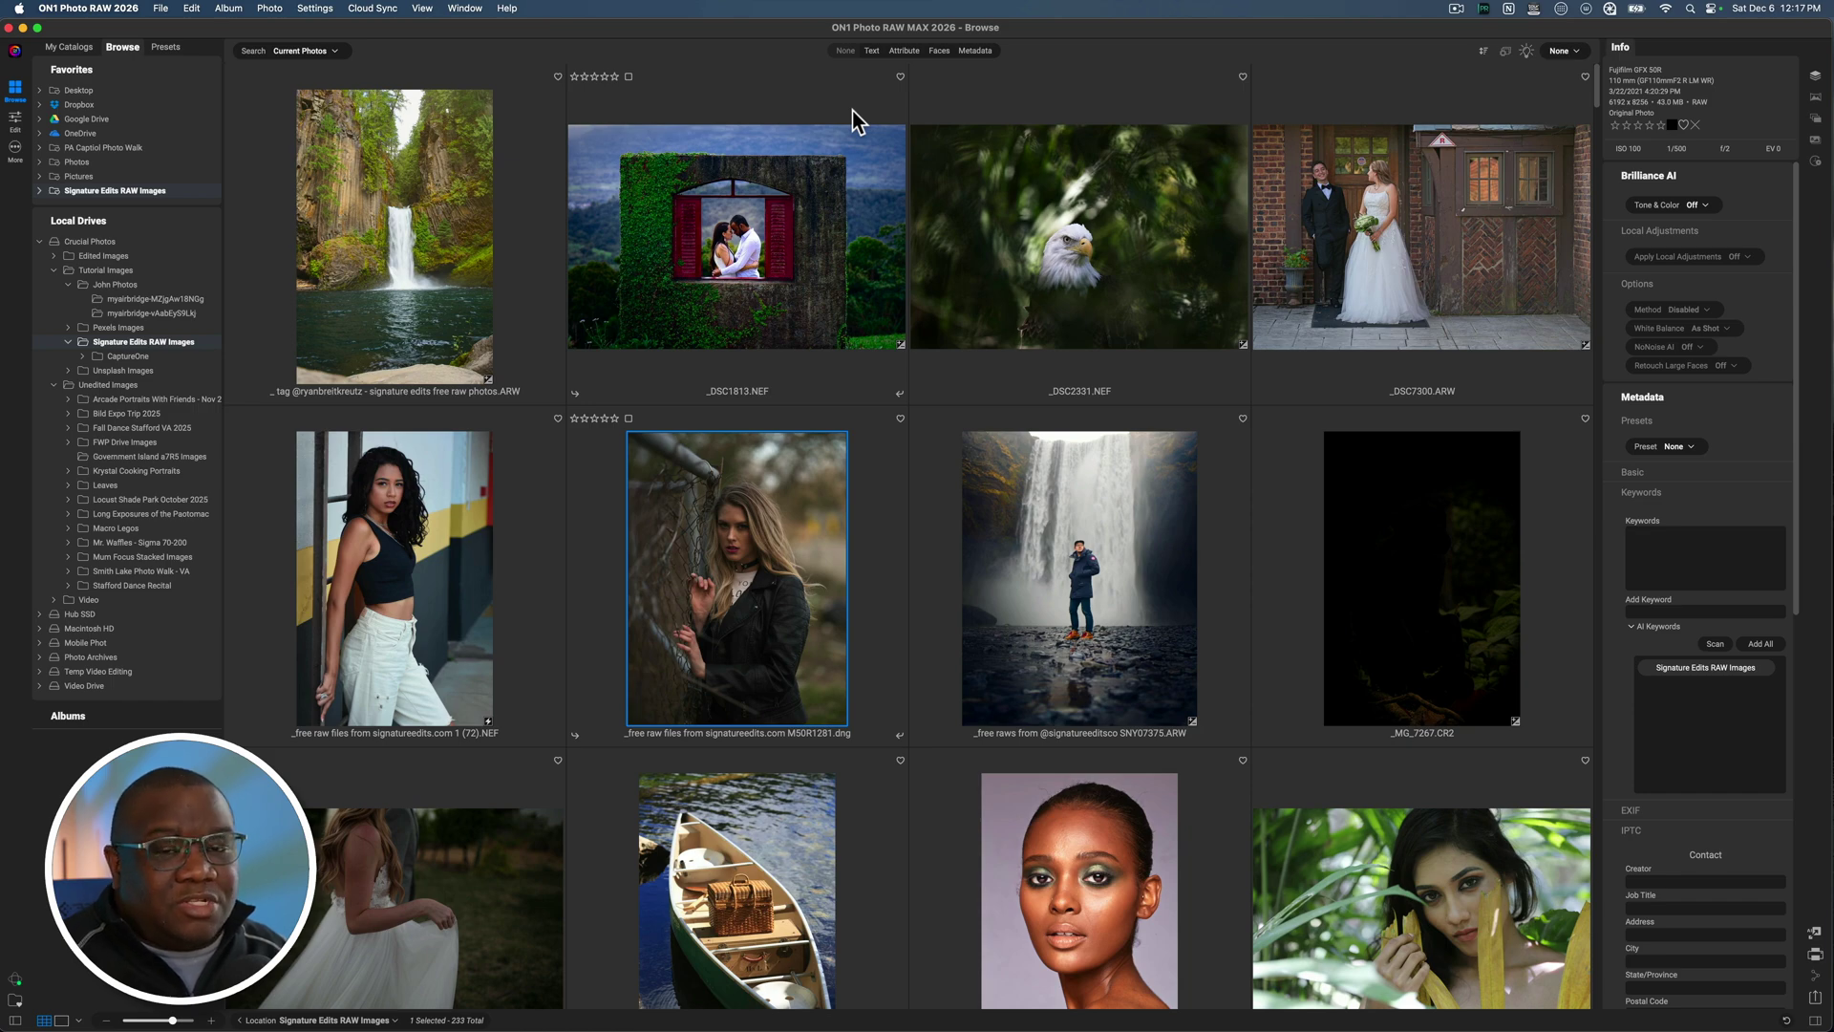
Create a metadata search rule with Camera > Focal Length 'is' as its condition
left_click(975, 52)
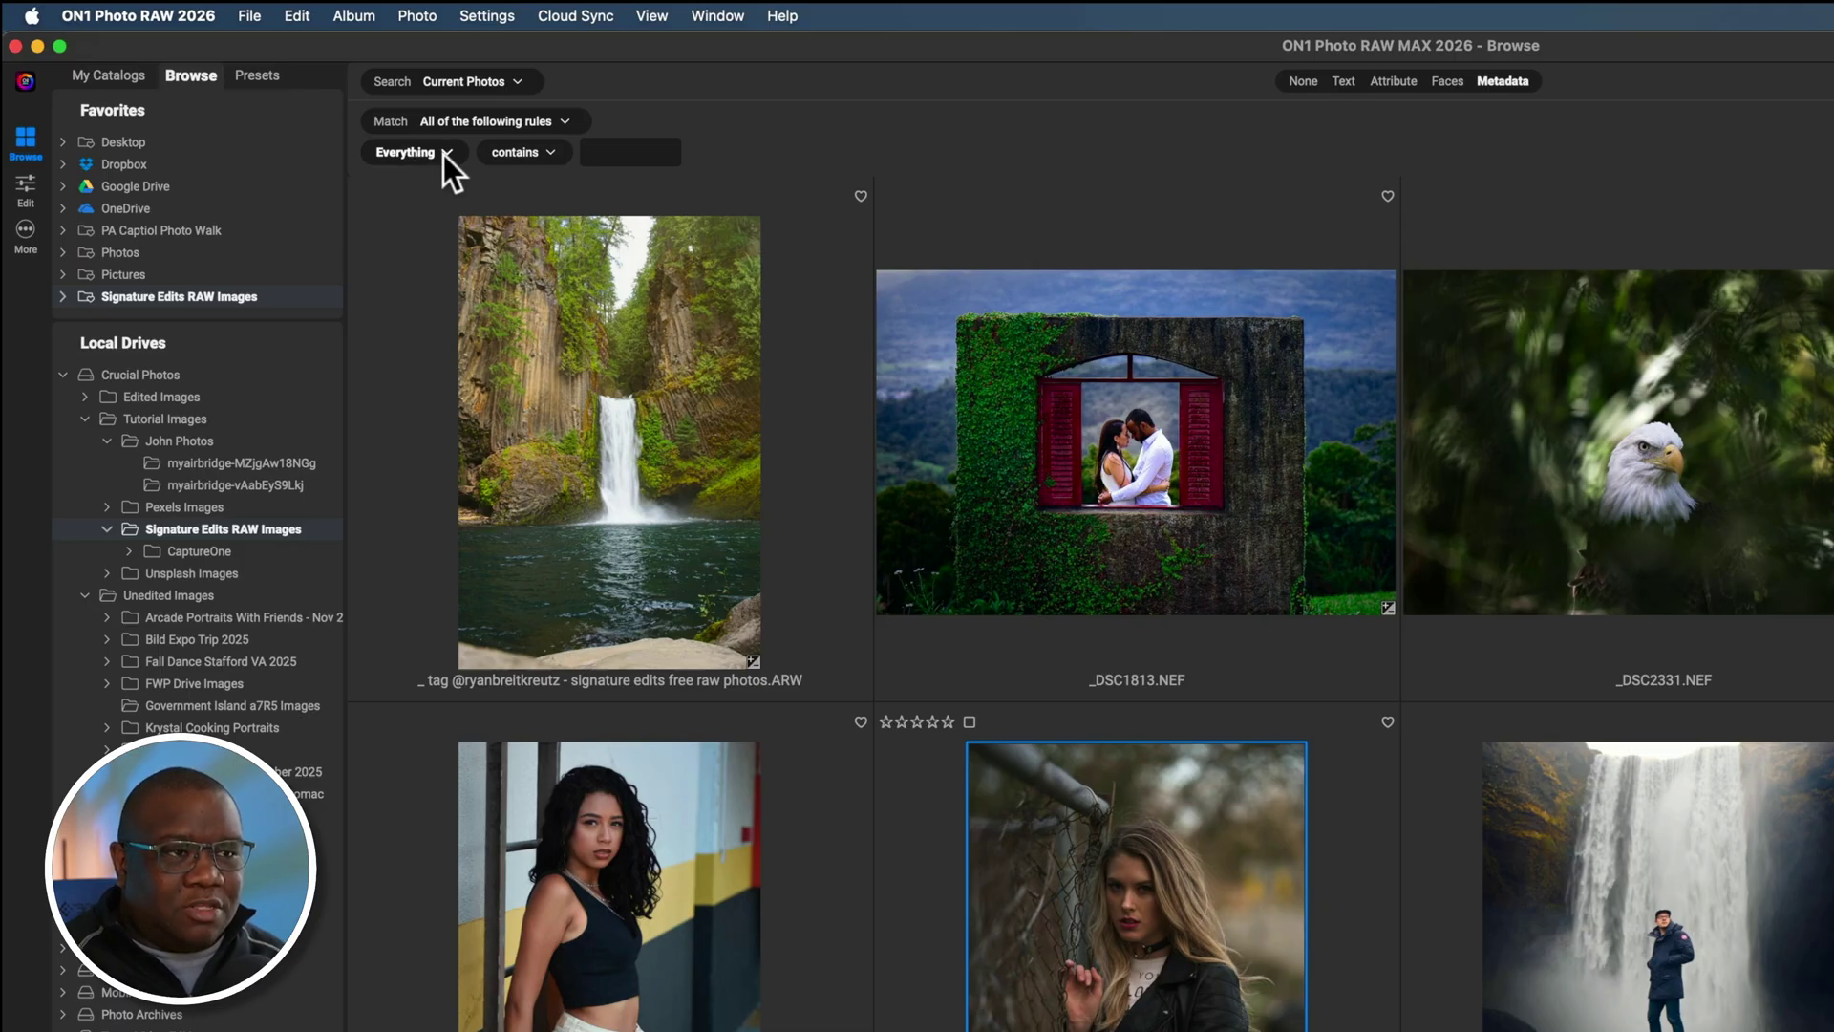
left_click(446, 153)
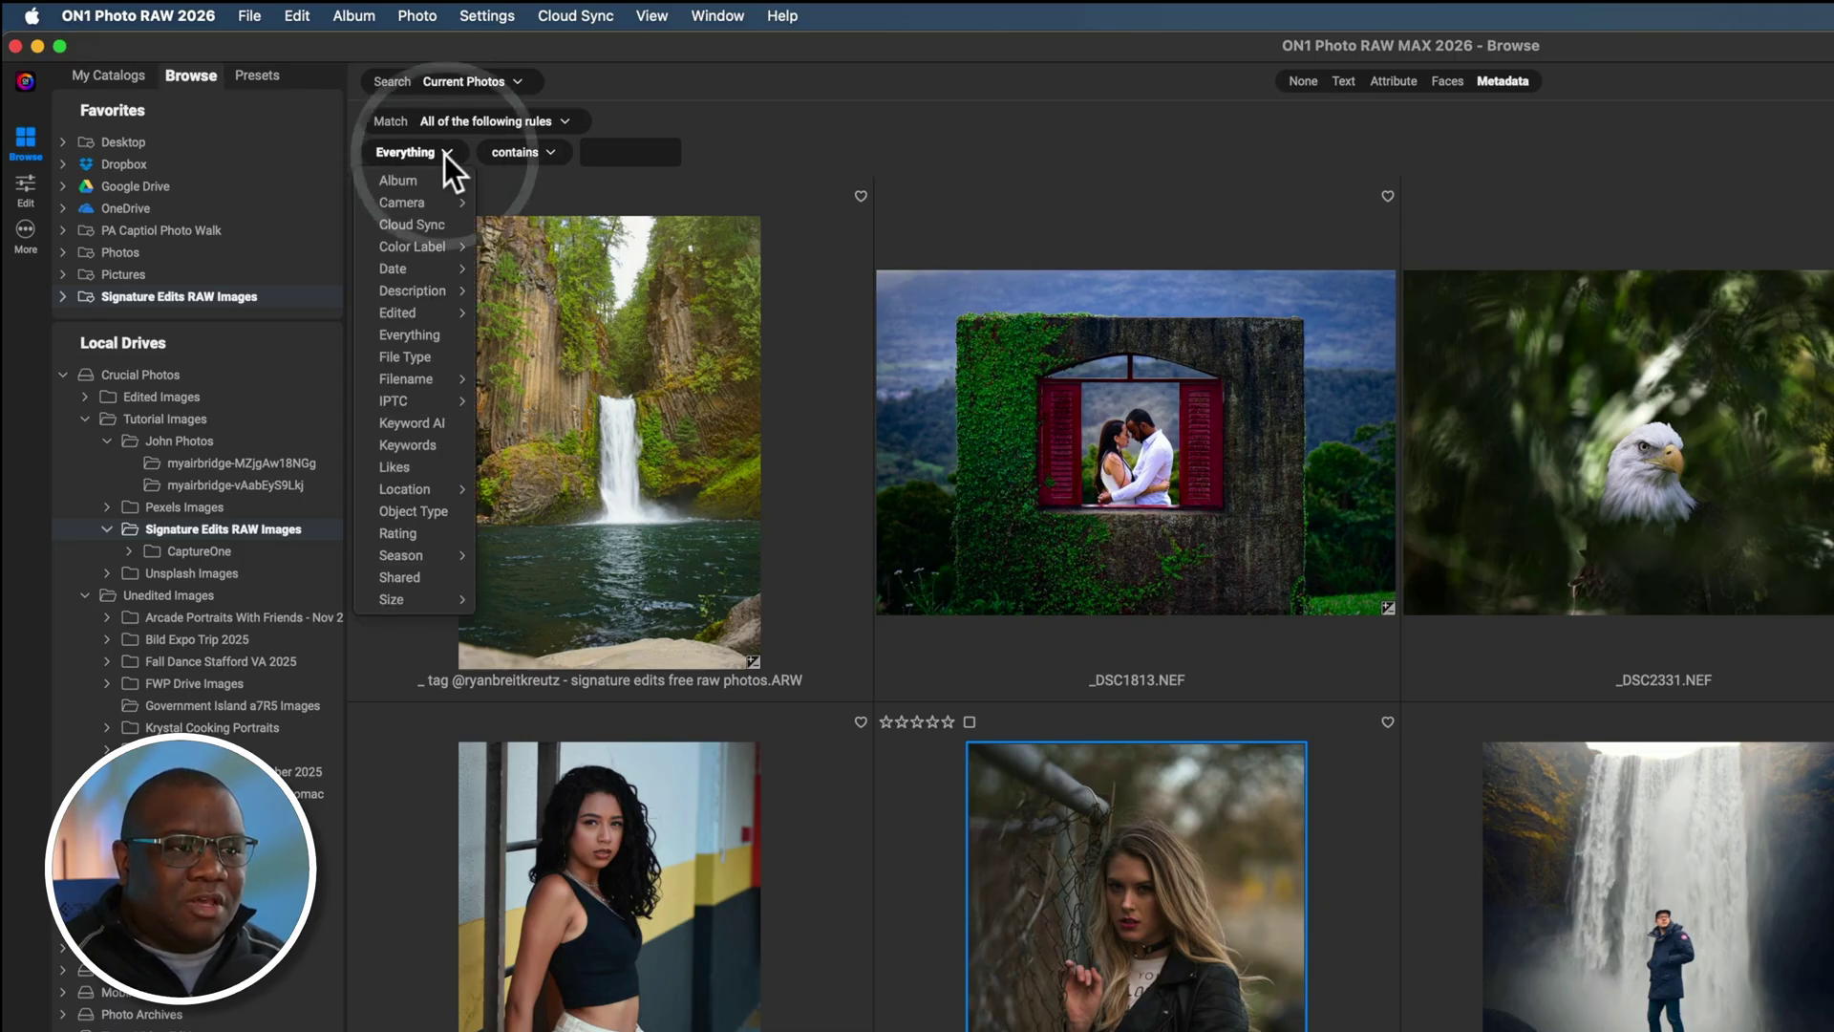
mouse_move(434, 196)
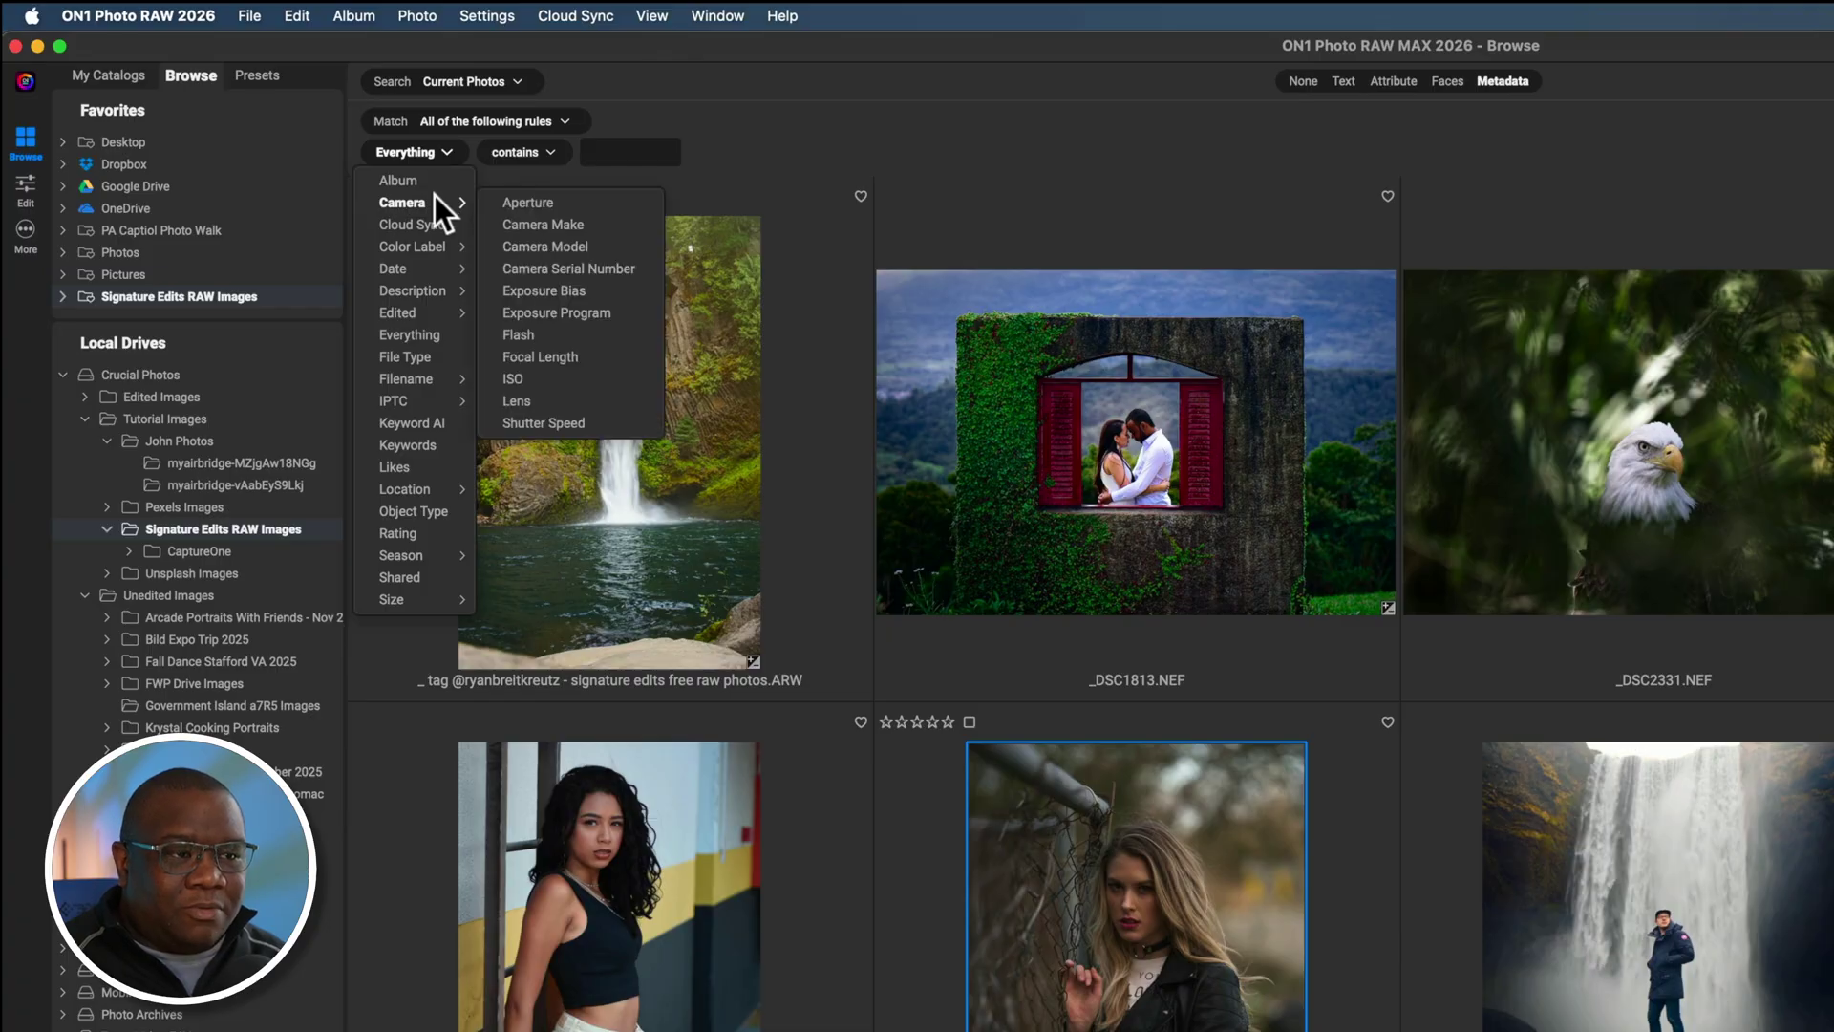
left_click(608, 357)
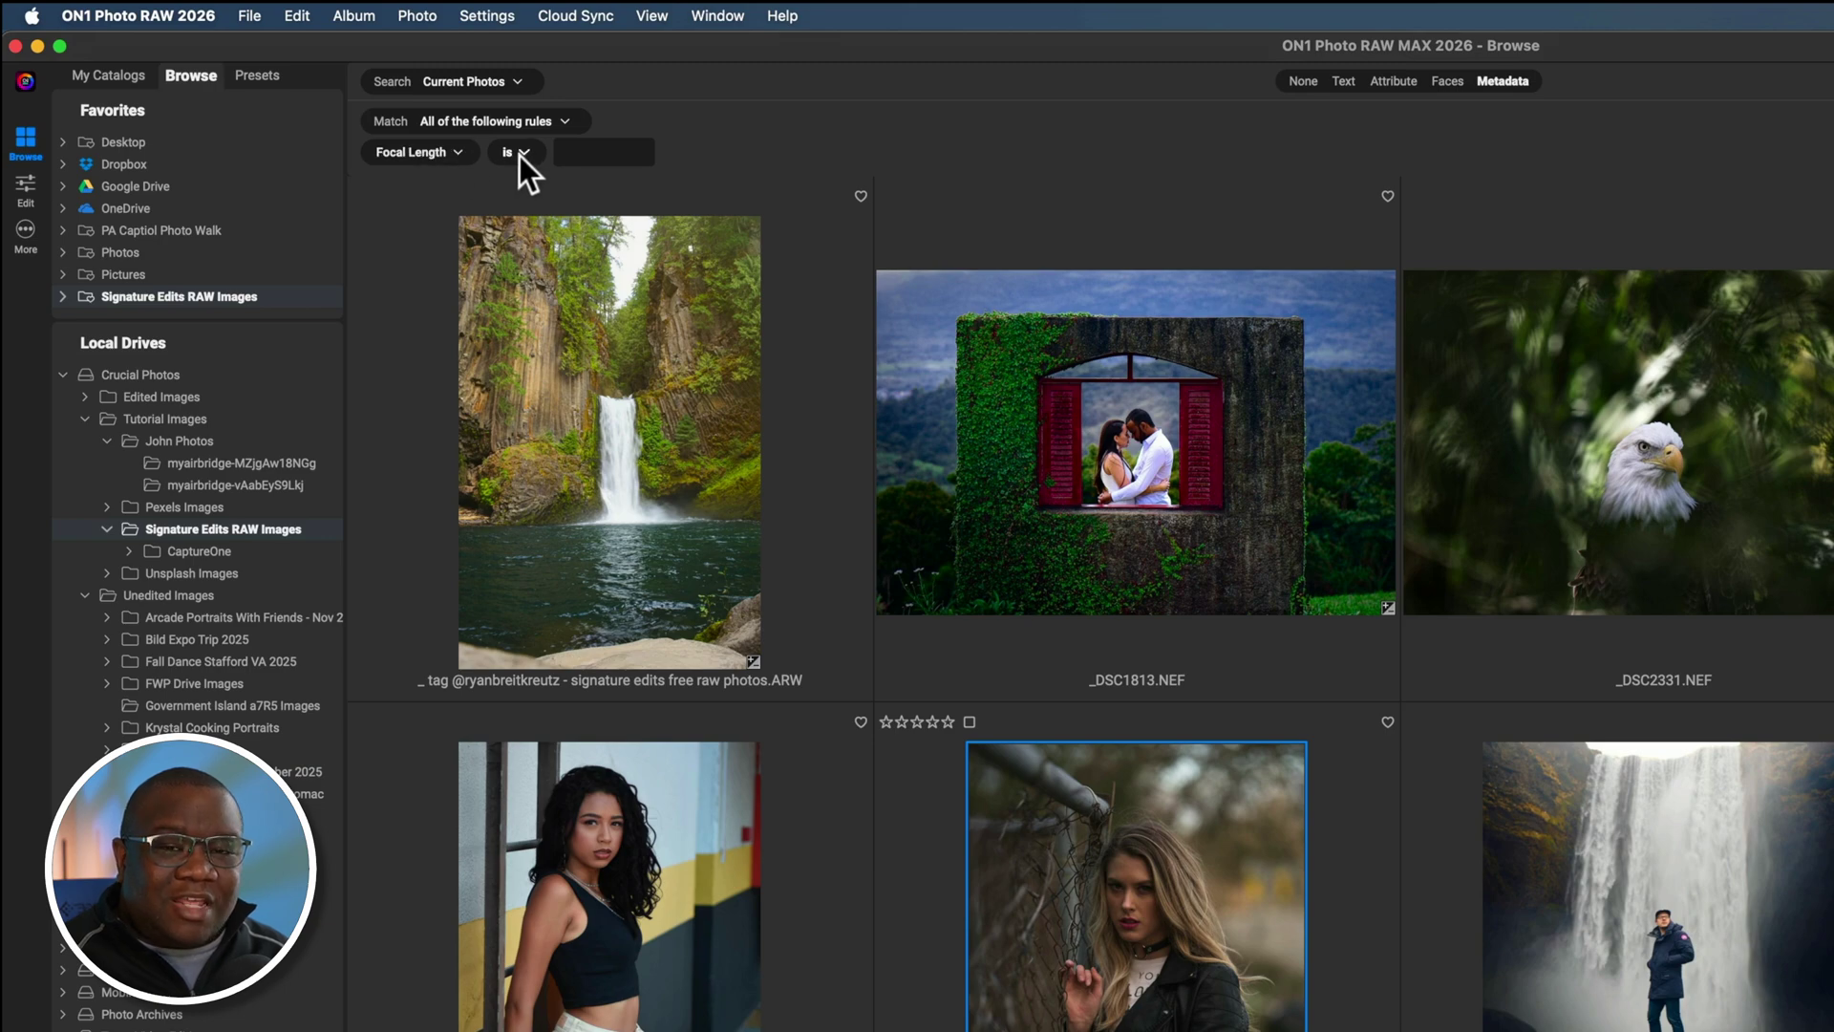
Enter 100 as the Focal Length rule's value
left_click(618, 152)
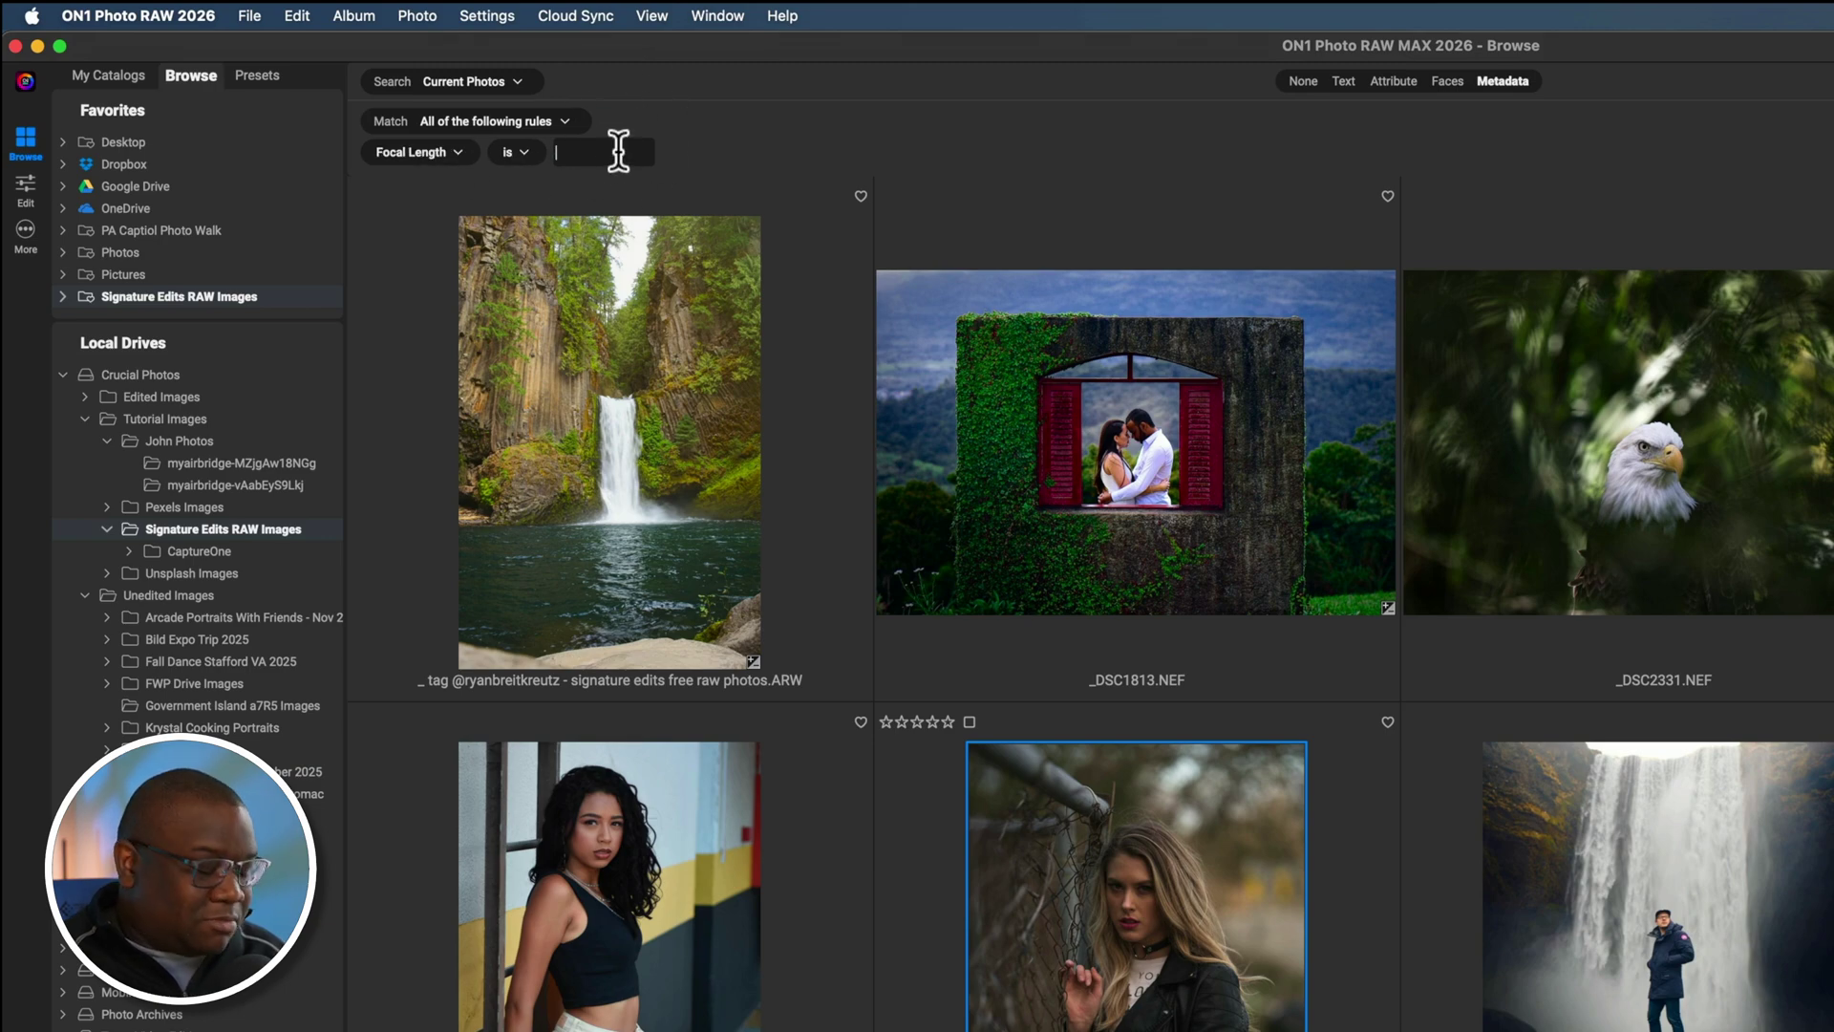
type("1")
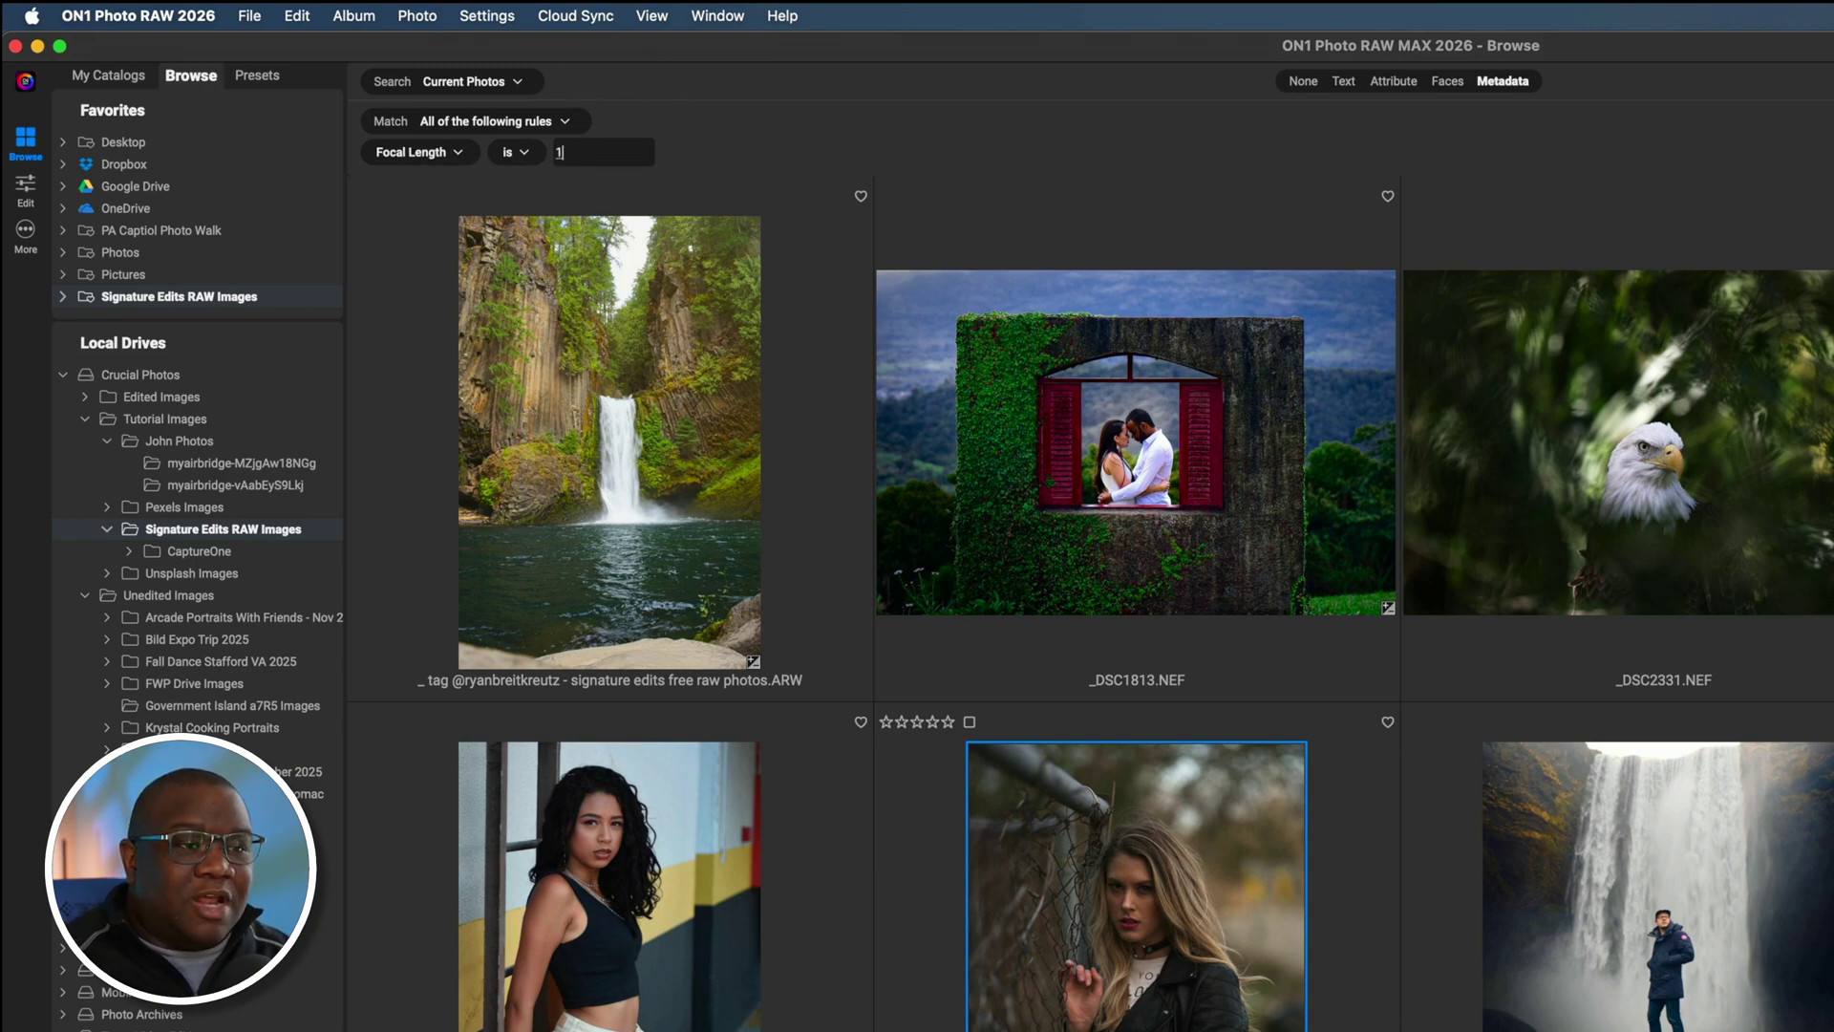
type("00")
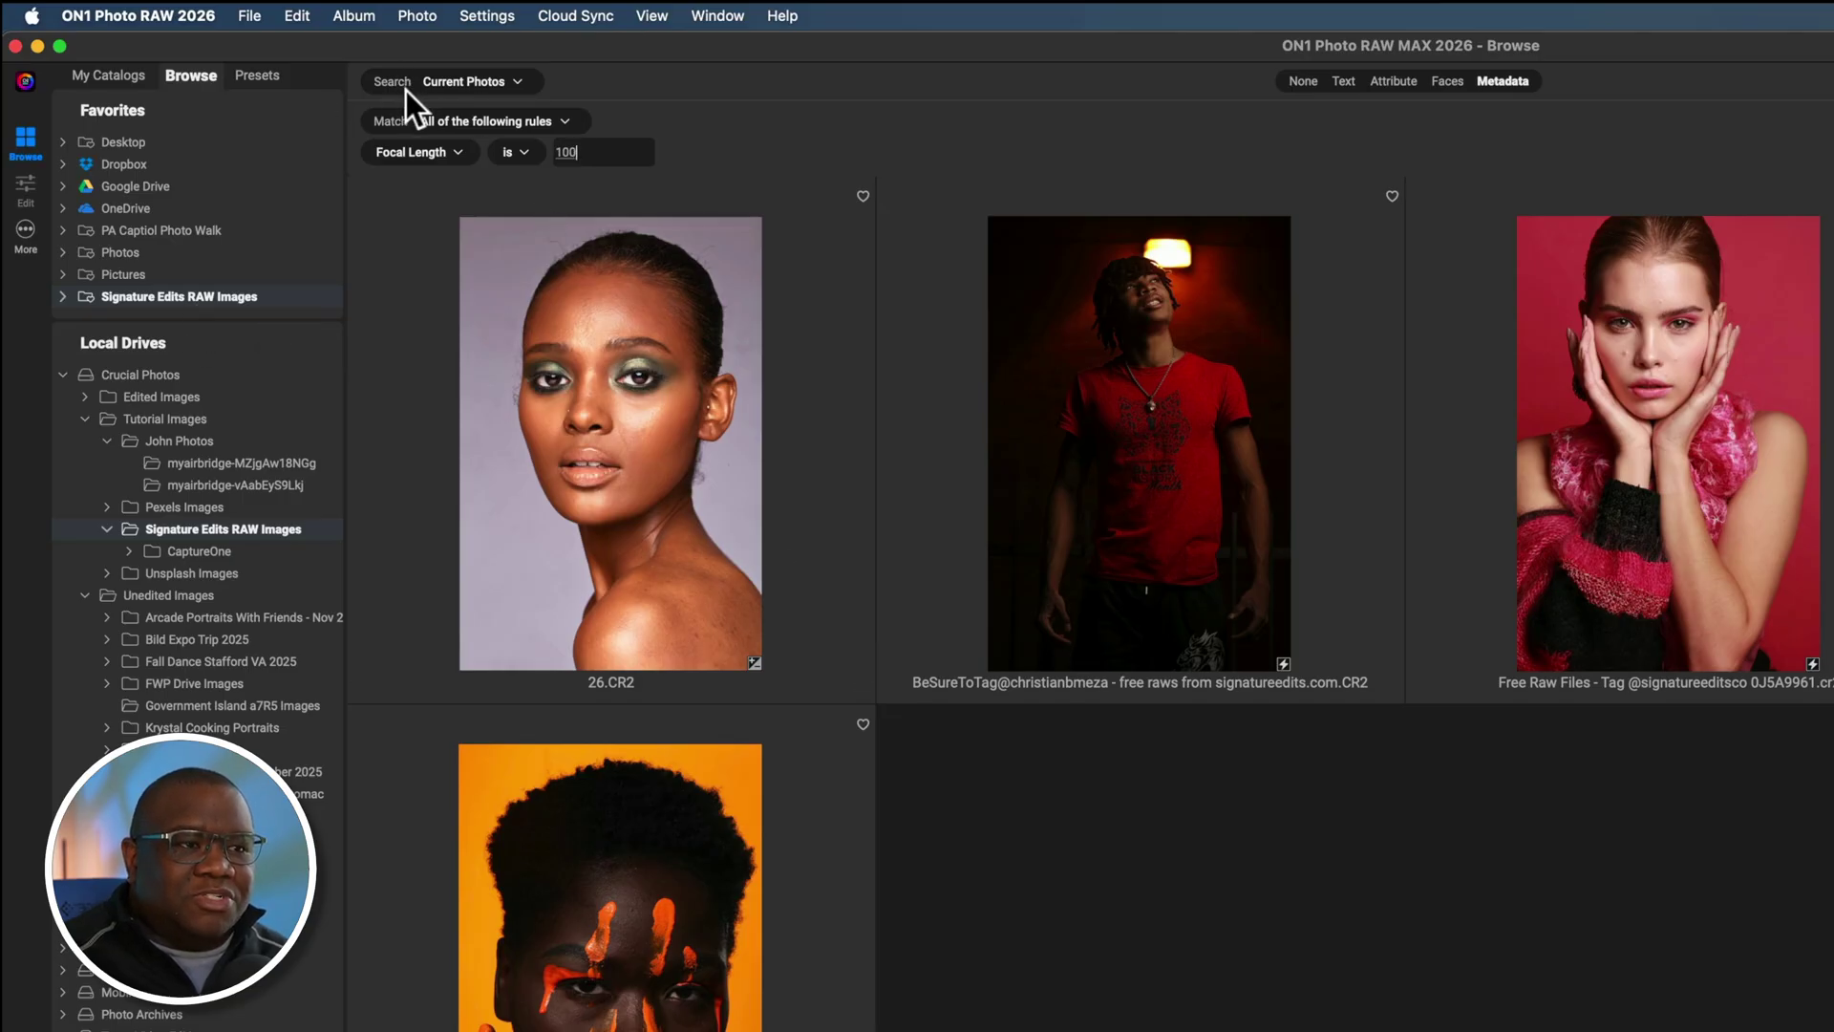
Change the search scope from Current Photos to Search All Known Photos
left_click(488, 84)
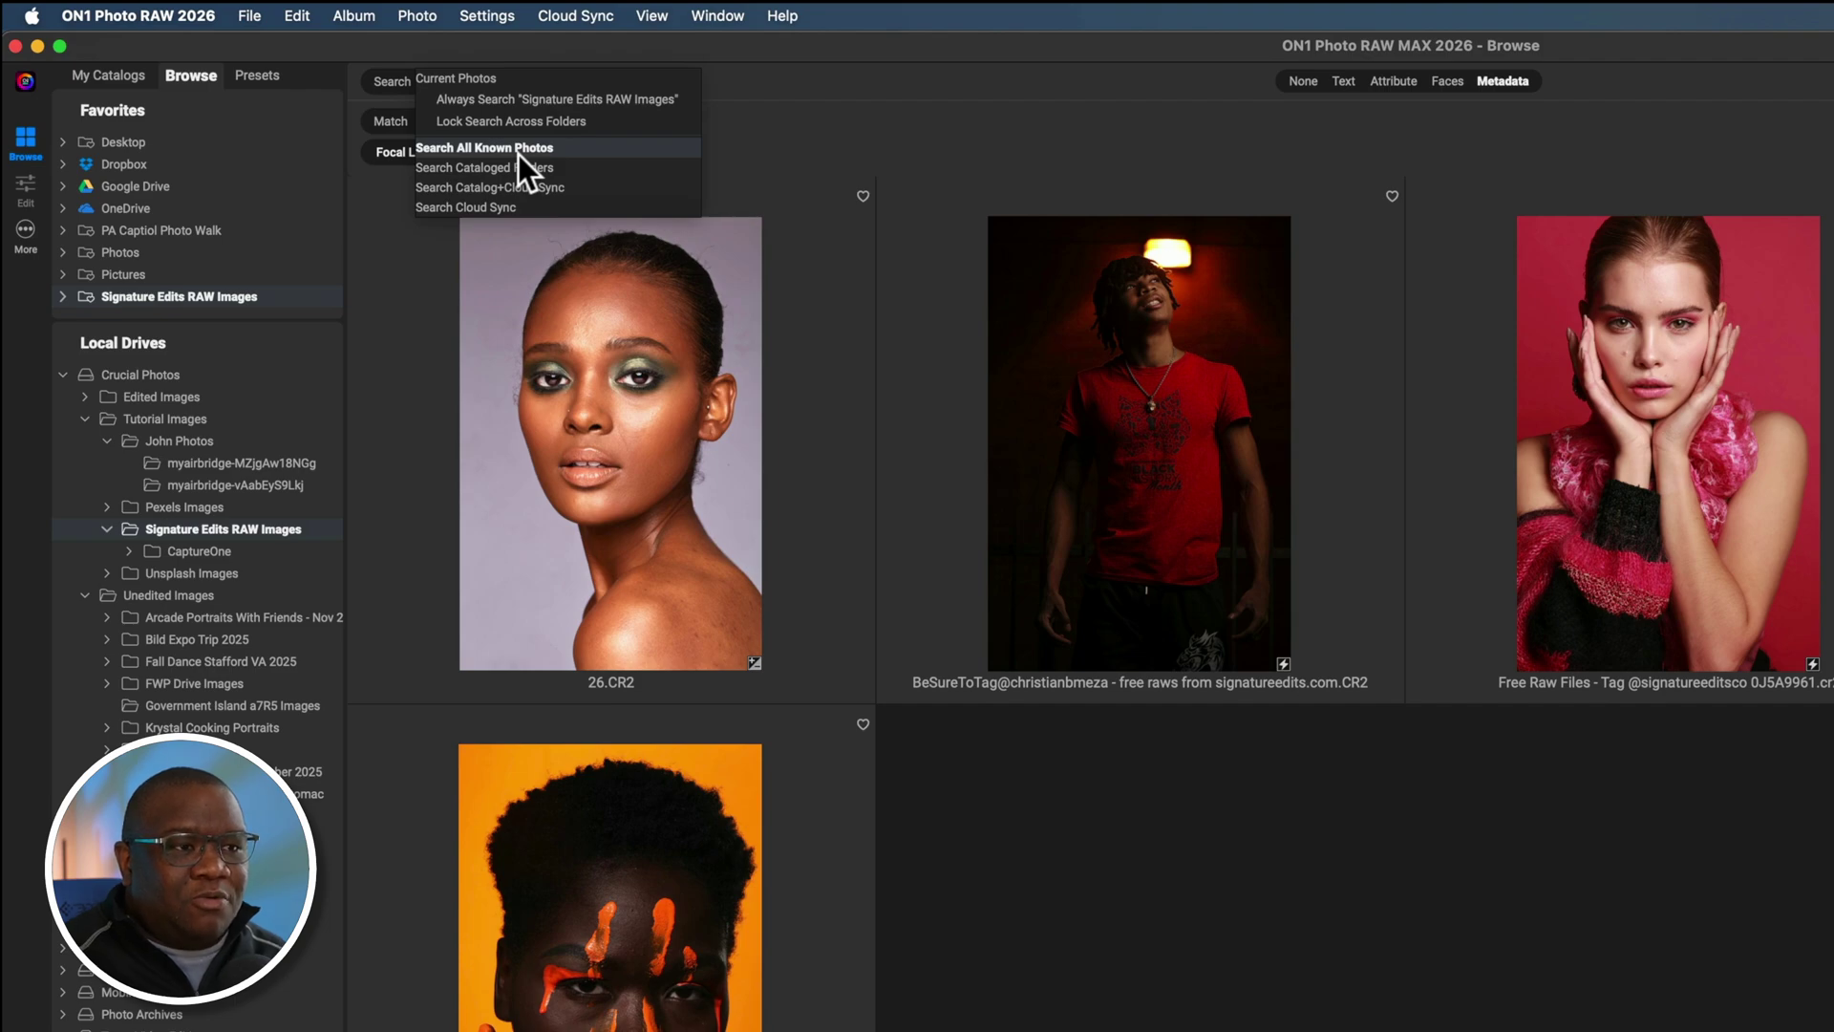
left_click(570, 151)
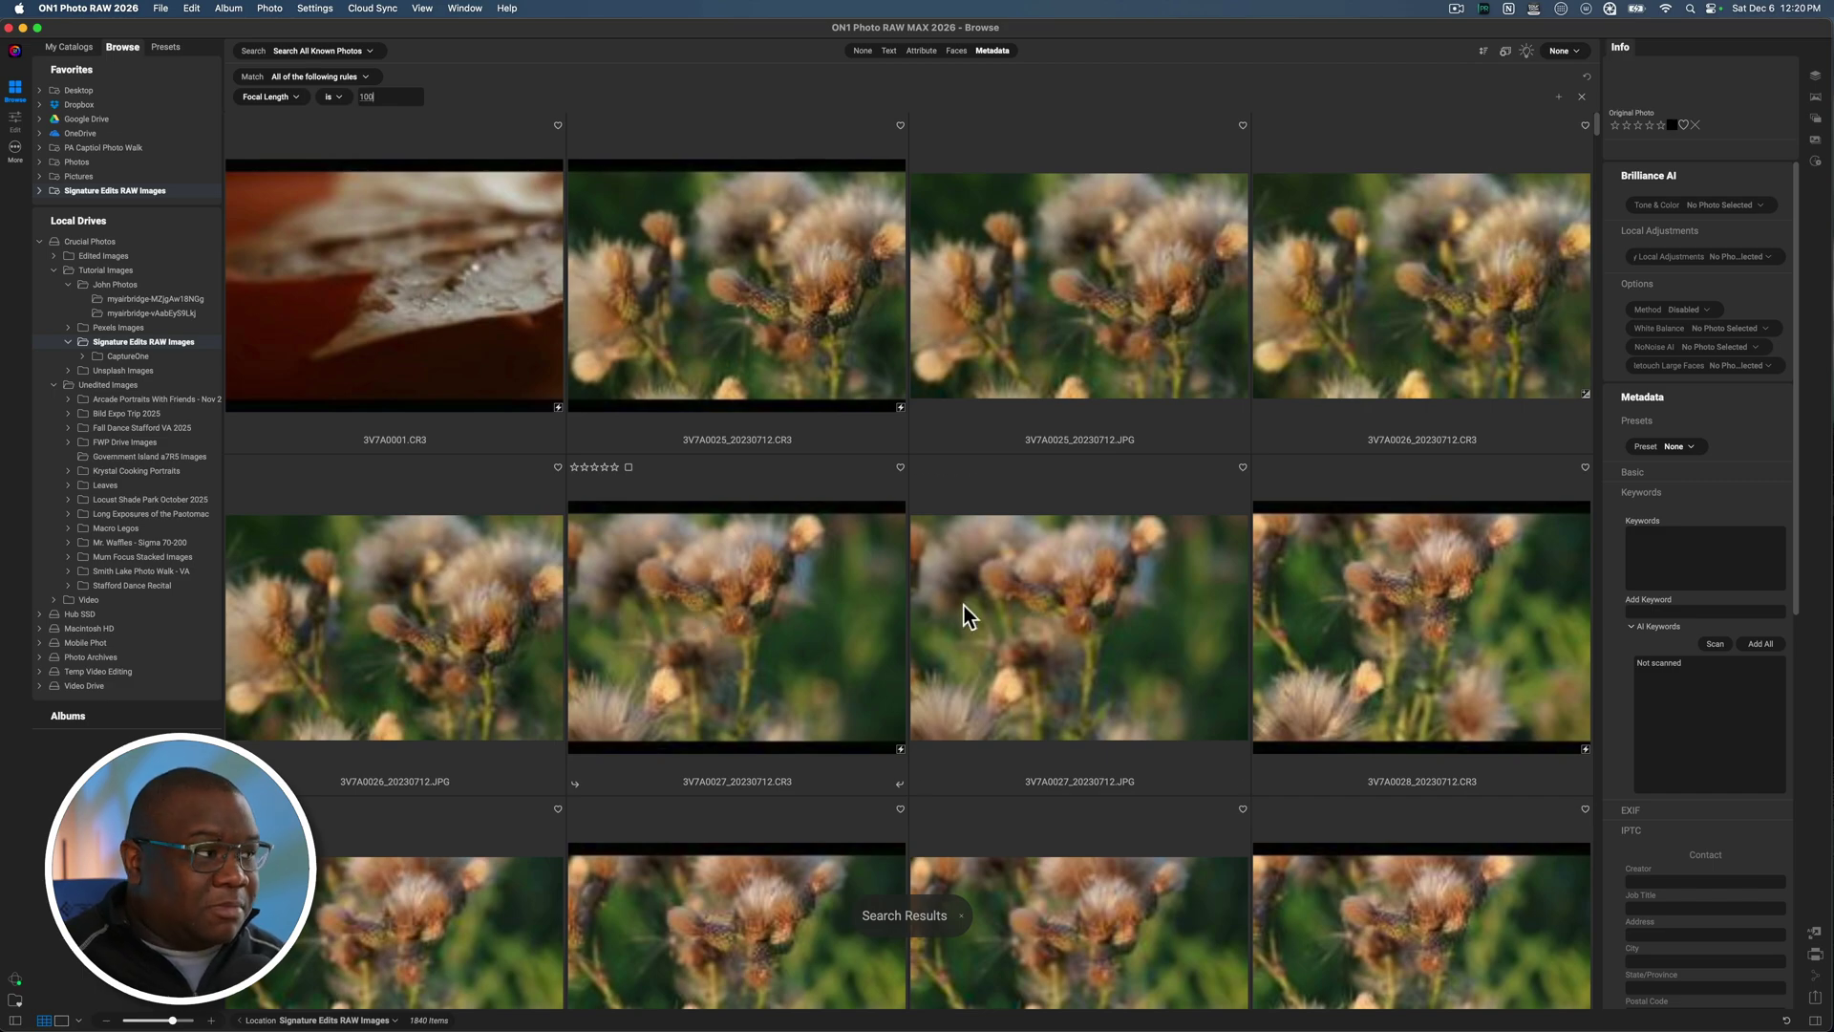
Scroll through the Focal Length is 100 results, then show the saved search styles list
scroll(1141, 594, "down", 5)
scroll(1138, 593, "down", 15)
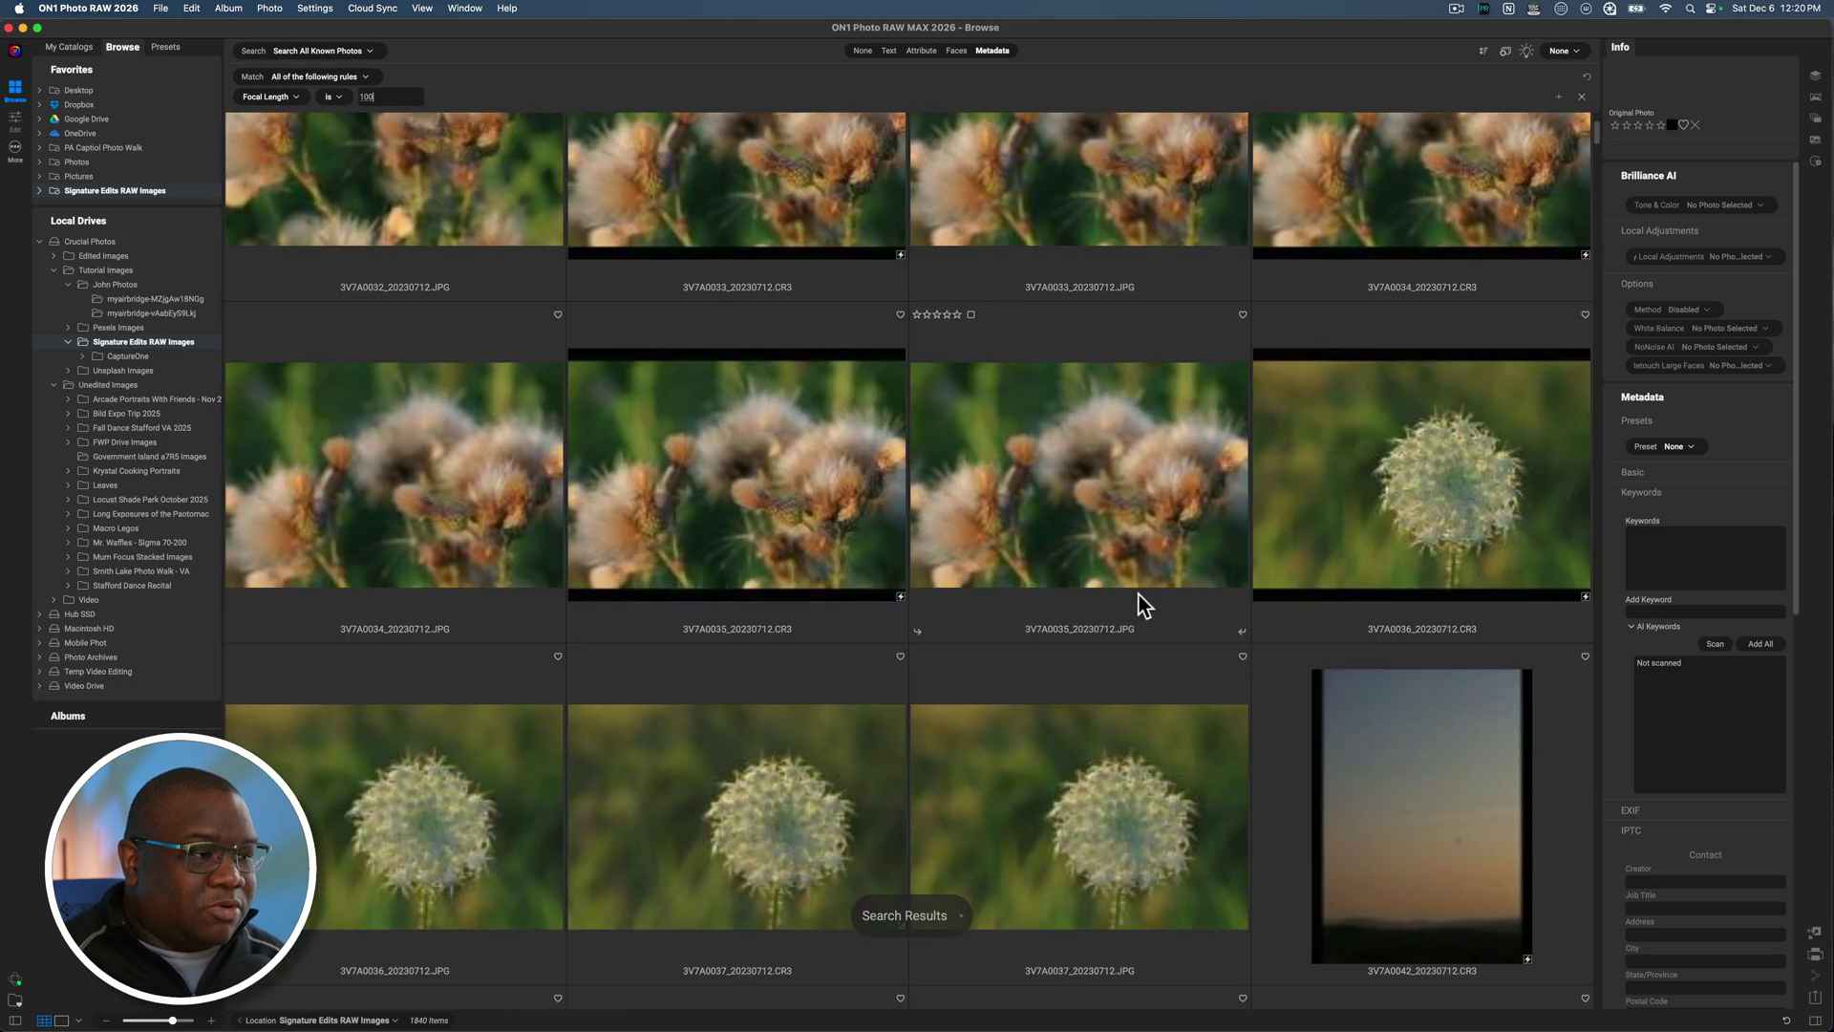
scroll(1139, 594, "down", 15)
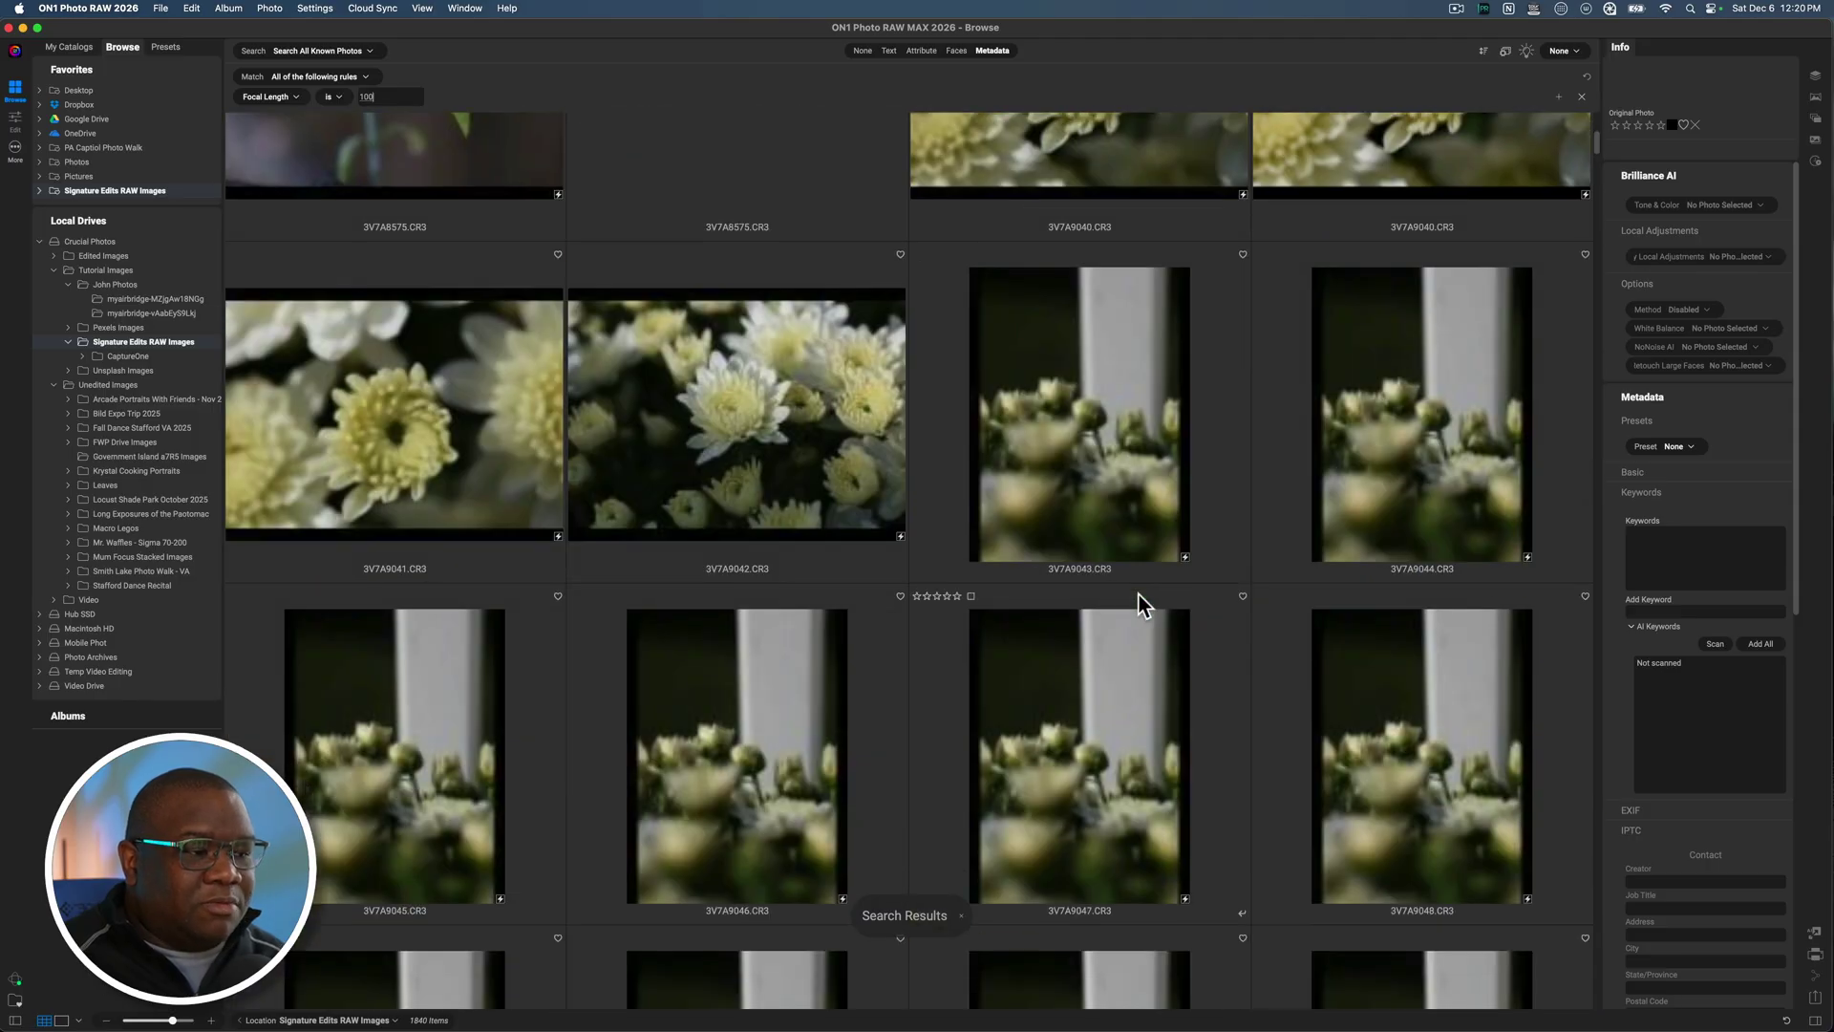
scroll(1139, 594, "down", 5)
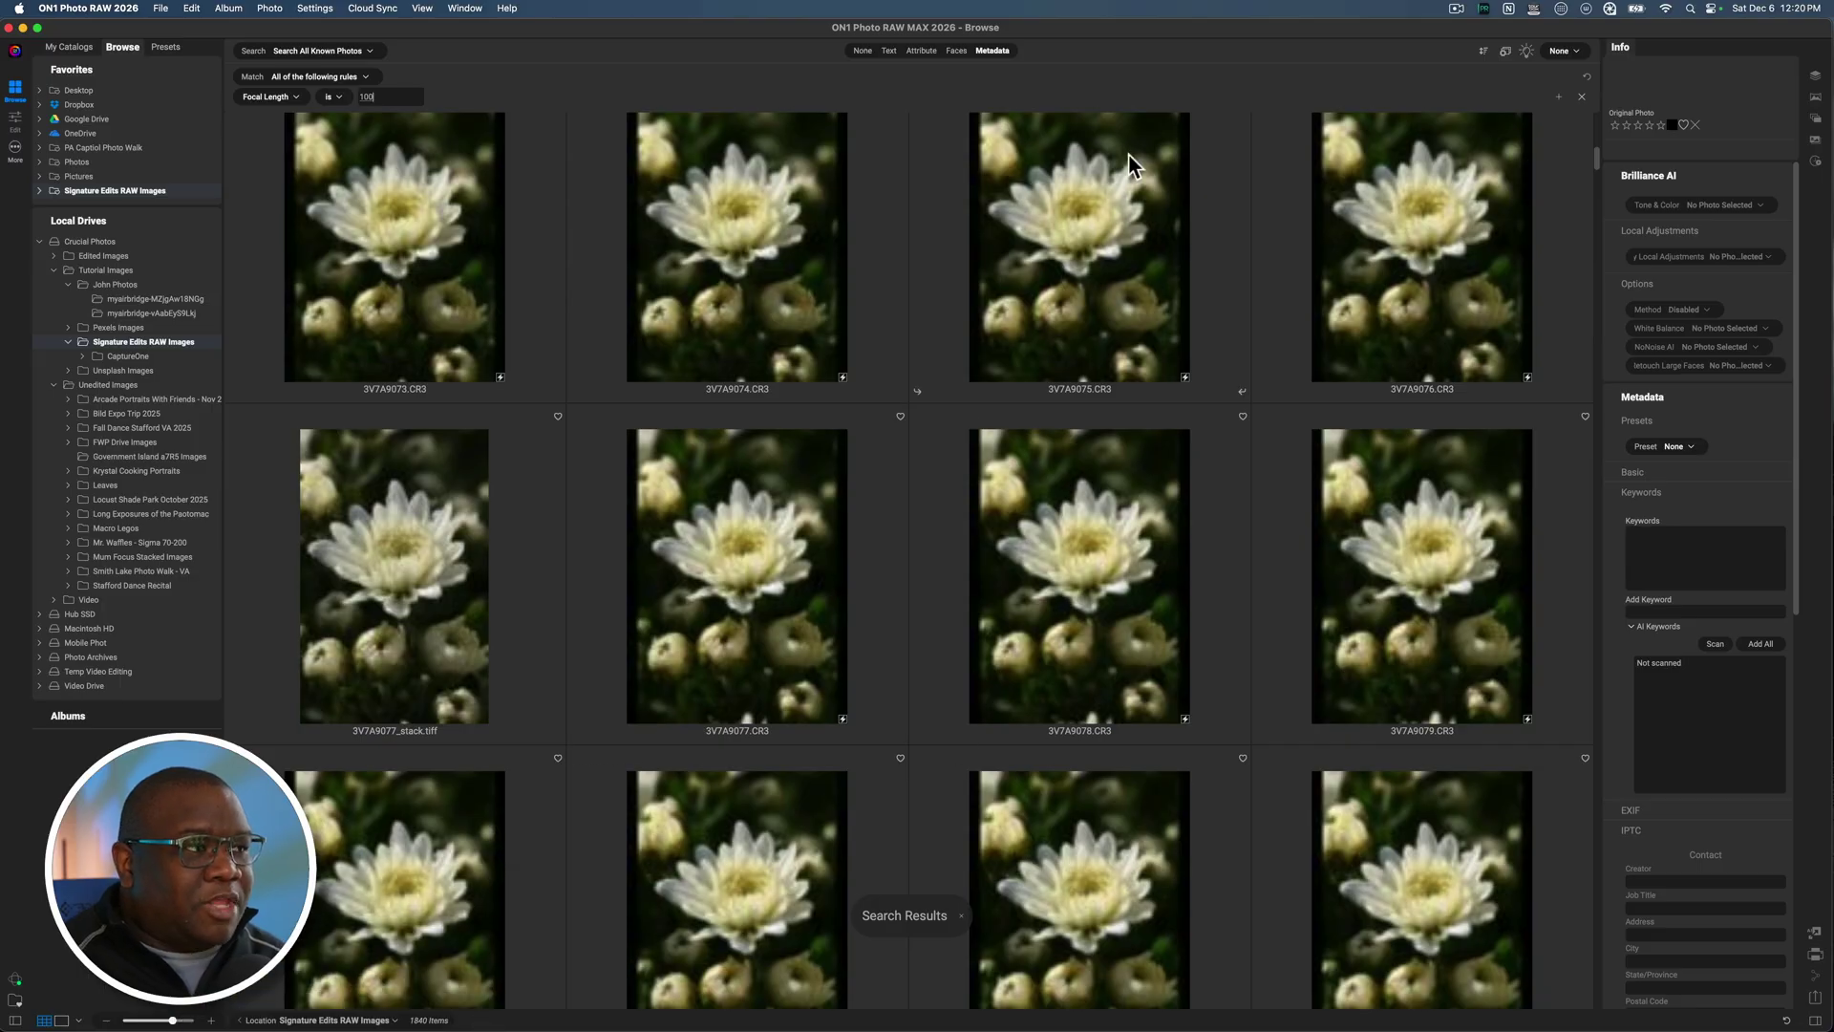
left_click(1122, 32)
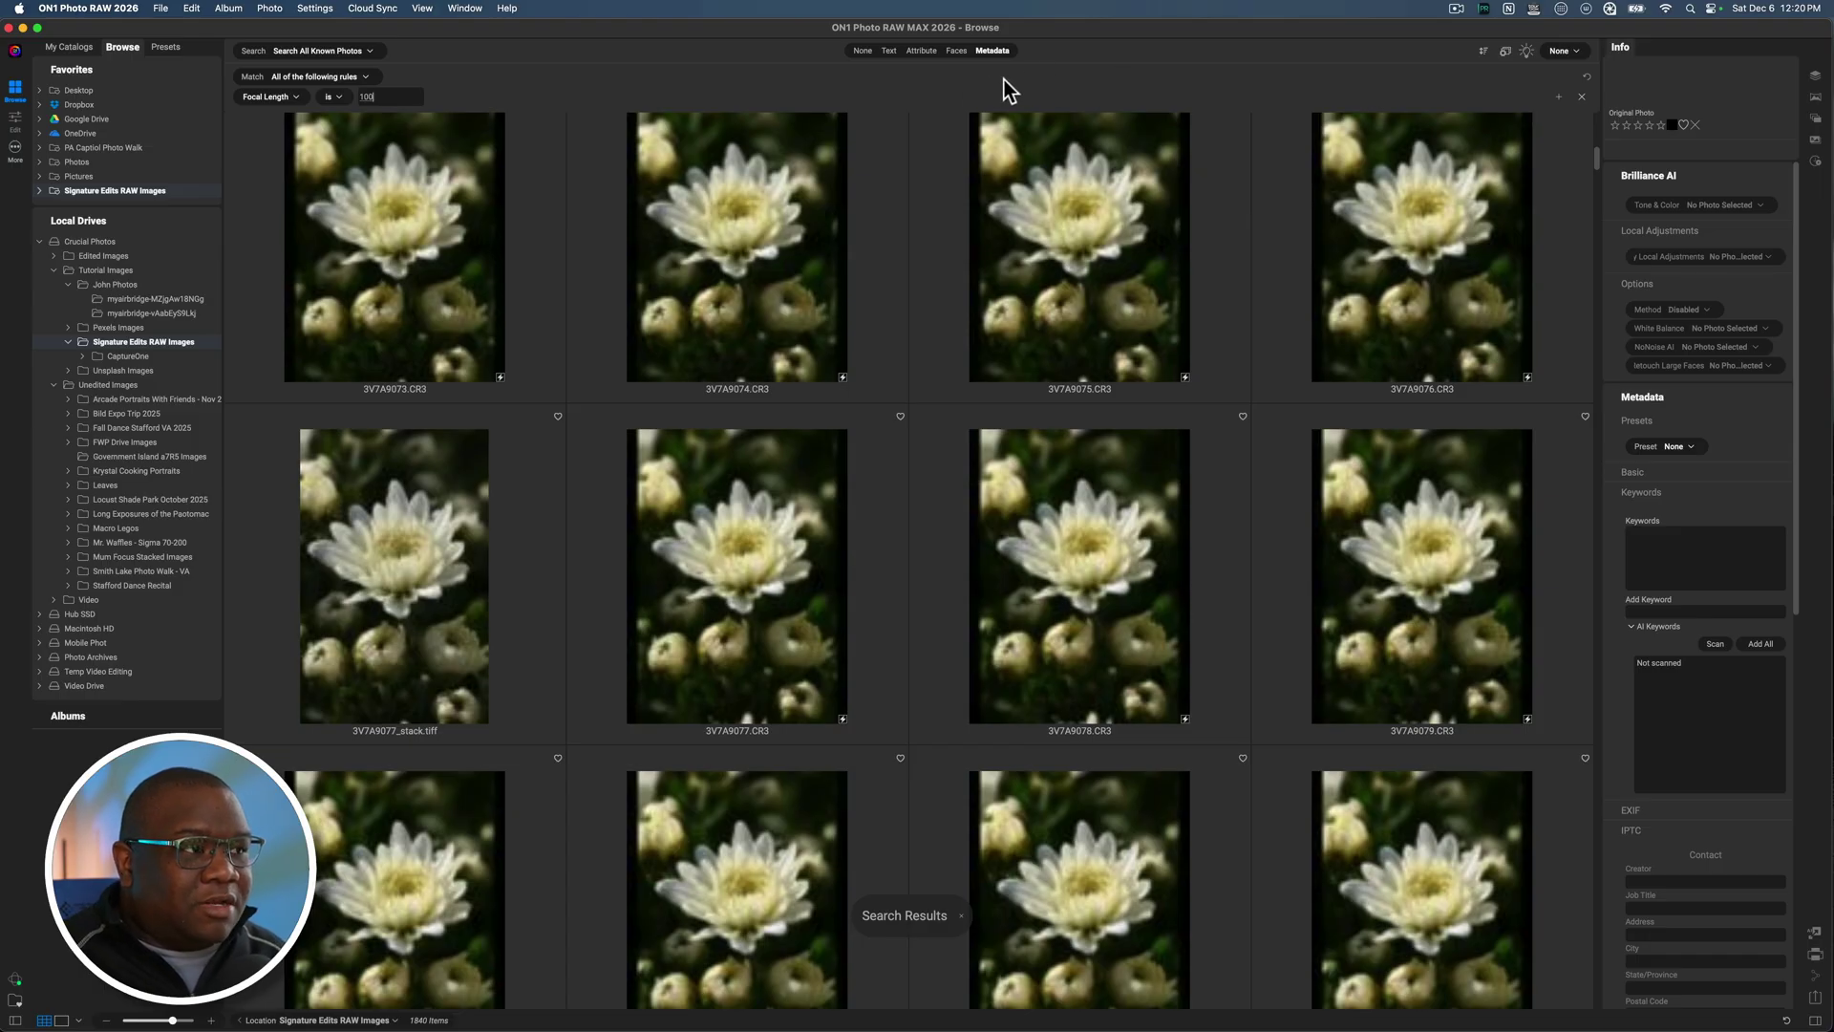
left_click(1574, 52)
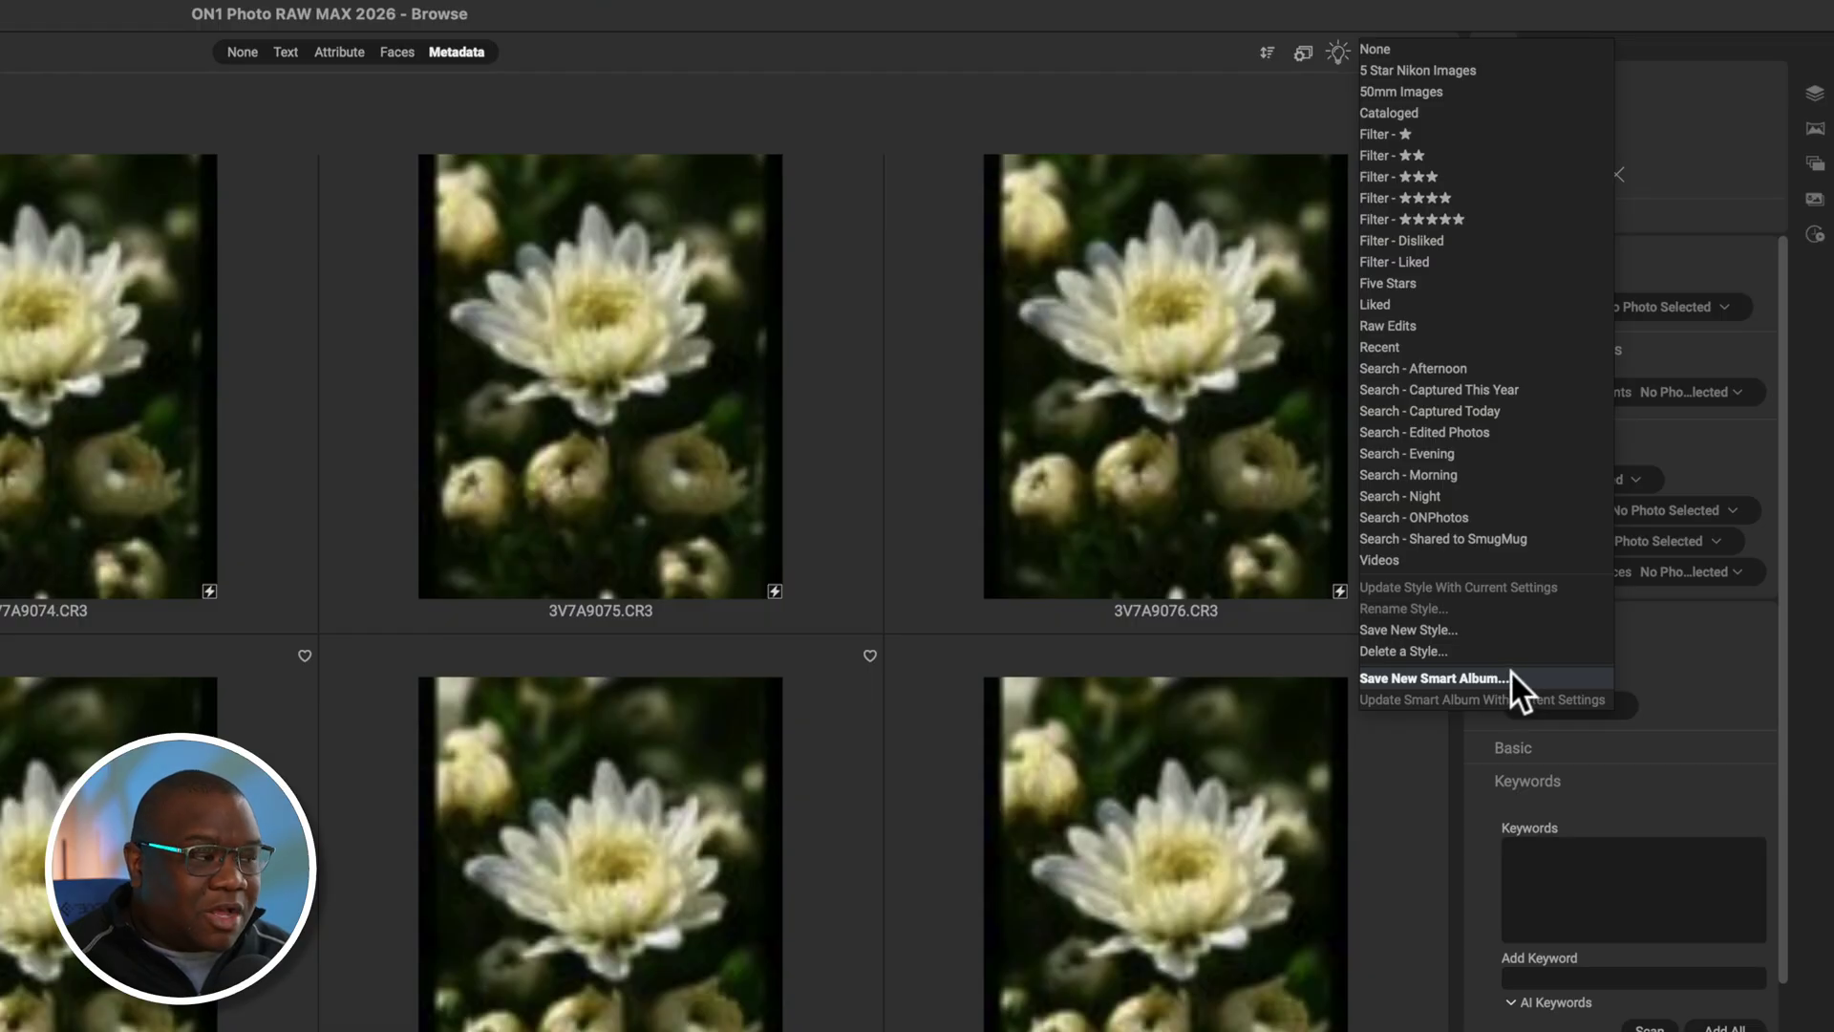
Store the Focal Length is 100 search as a new style named '100mm Images'
left_click(1486, 626)
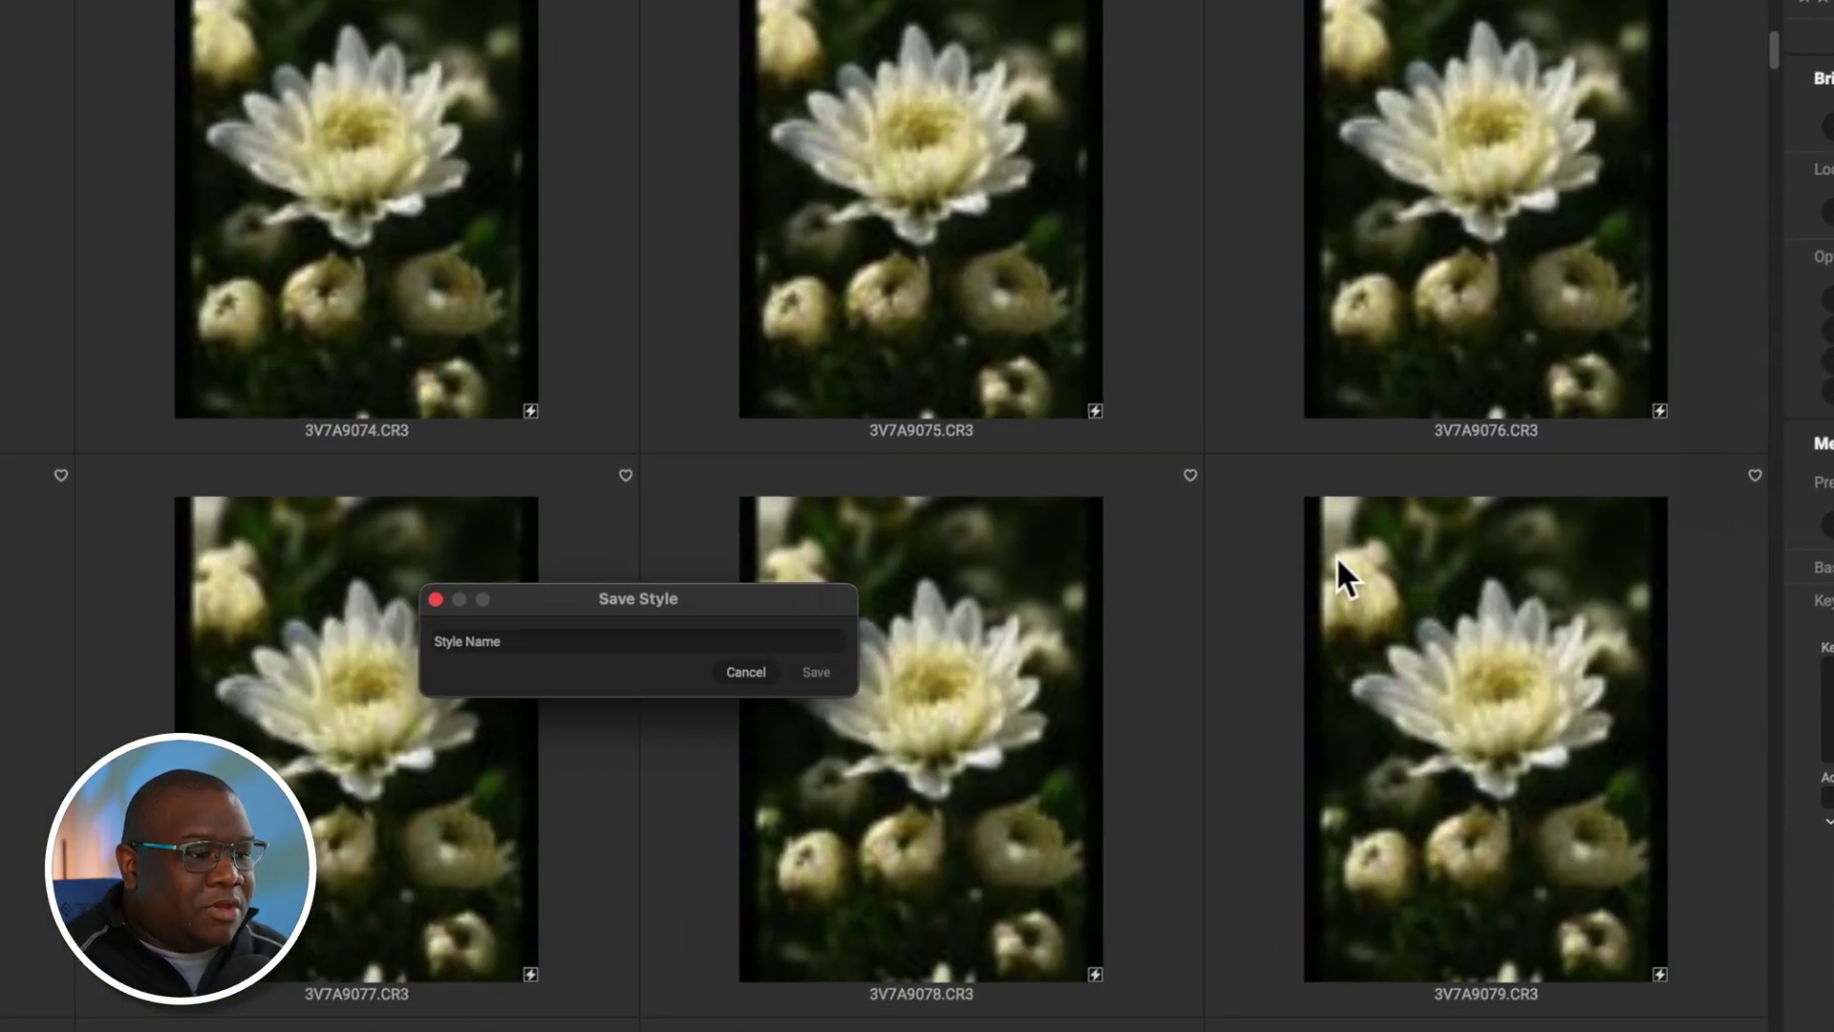
type("100")
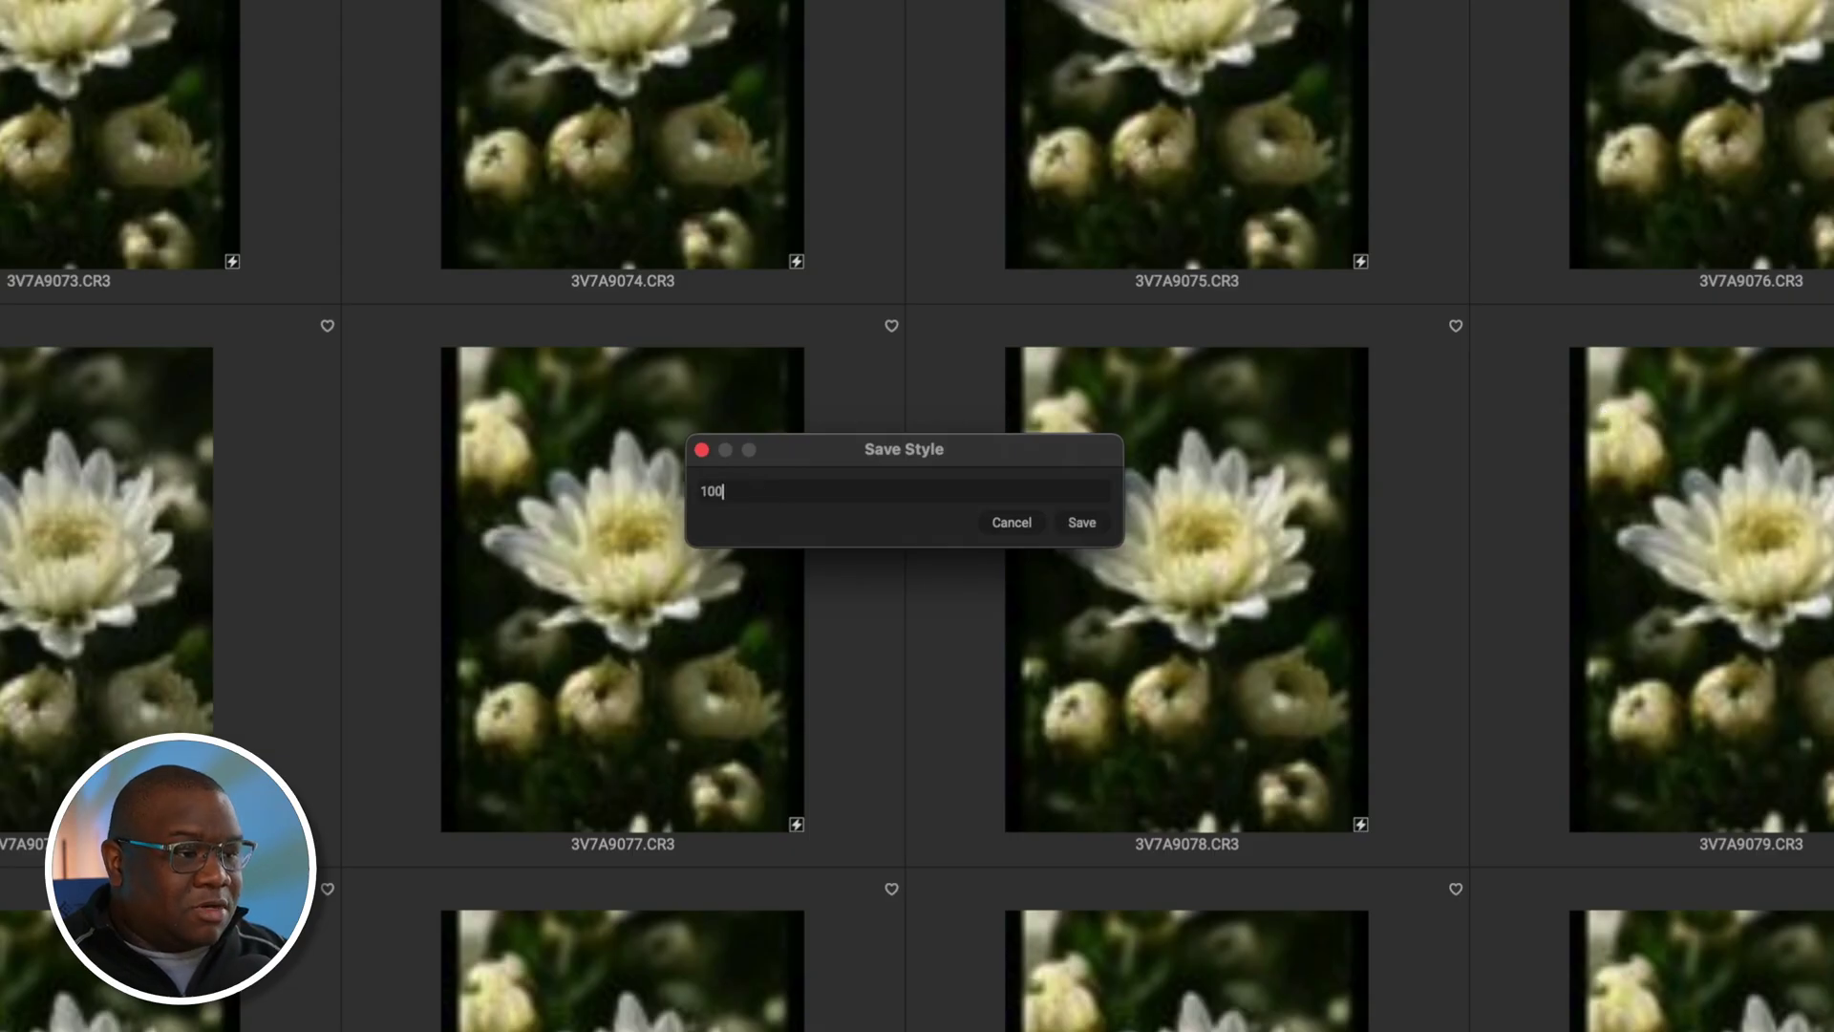
type("mm ")
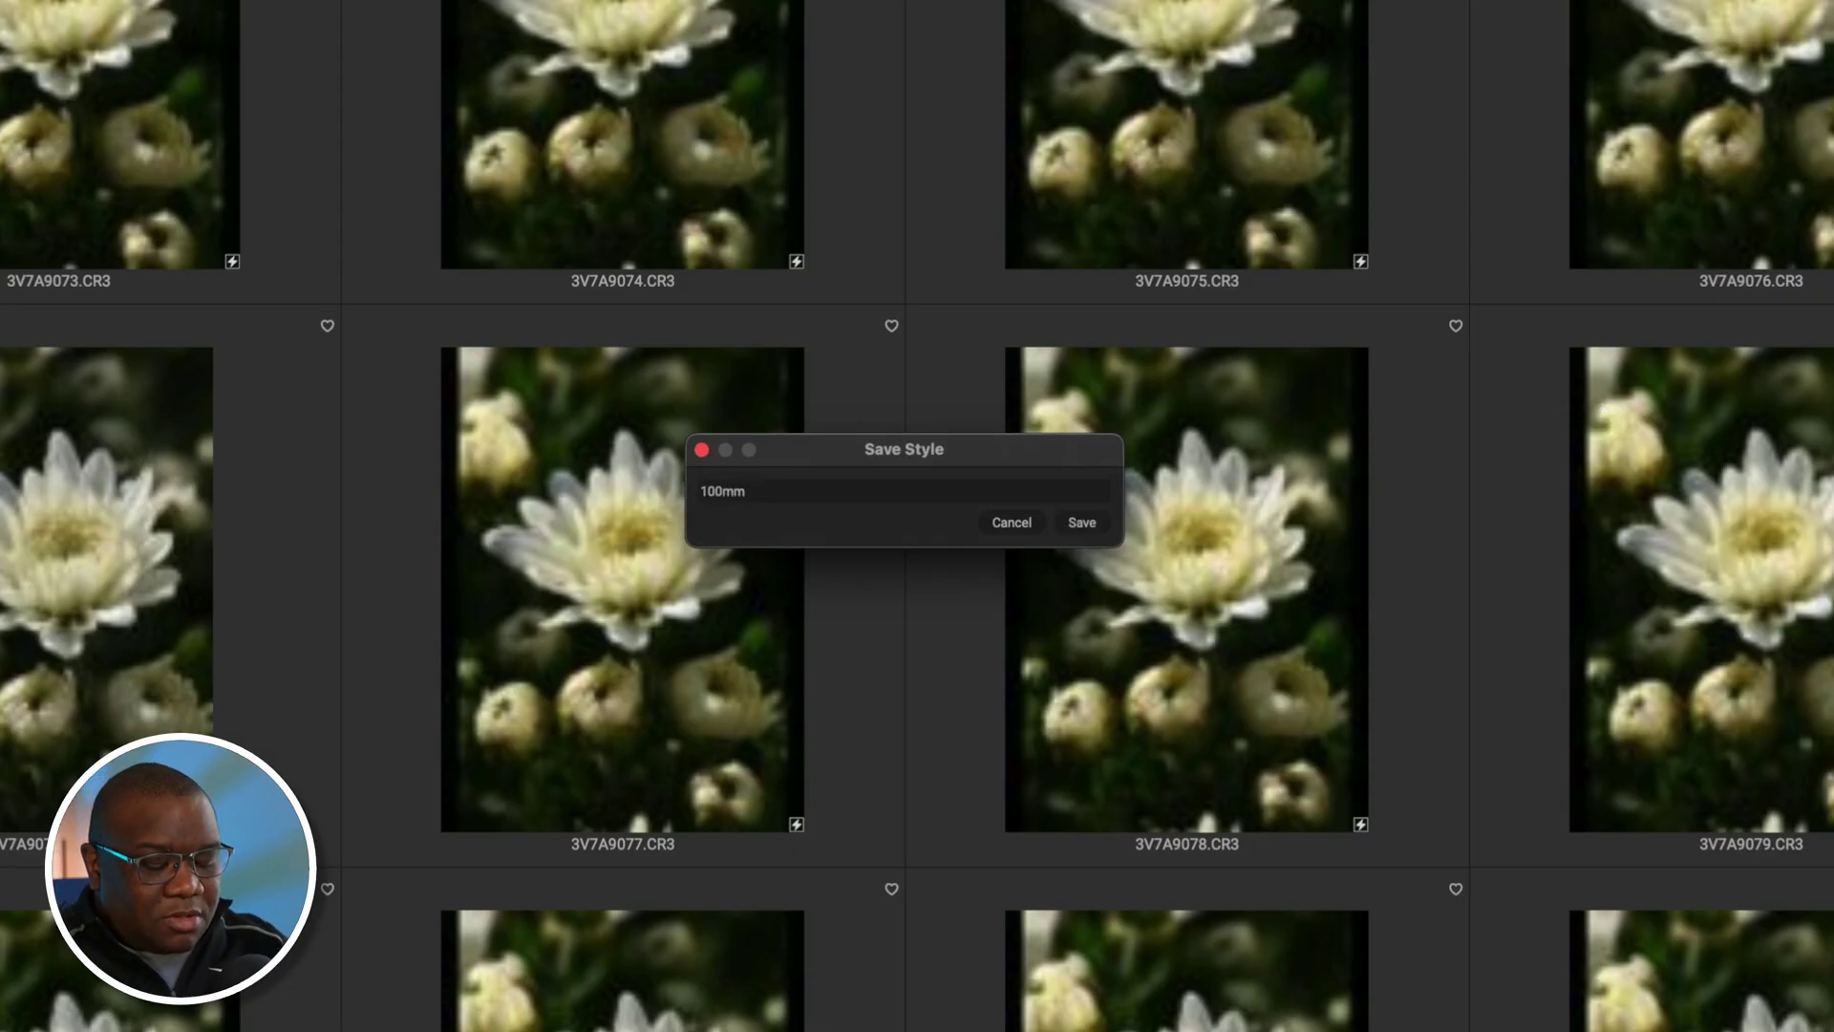
type("Images")
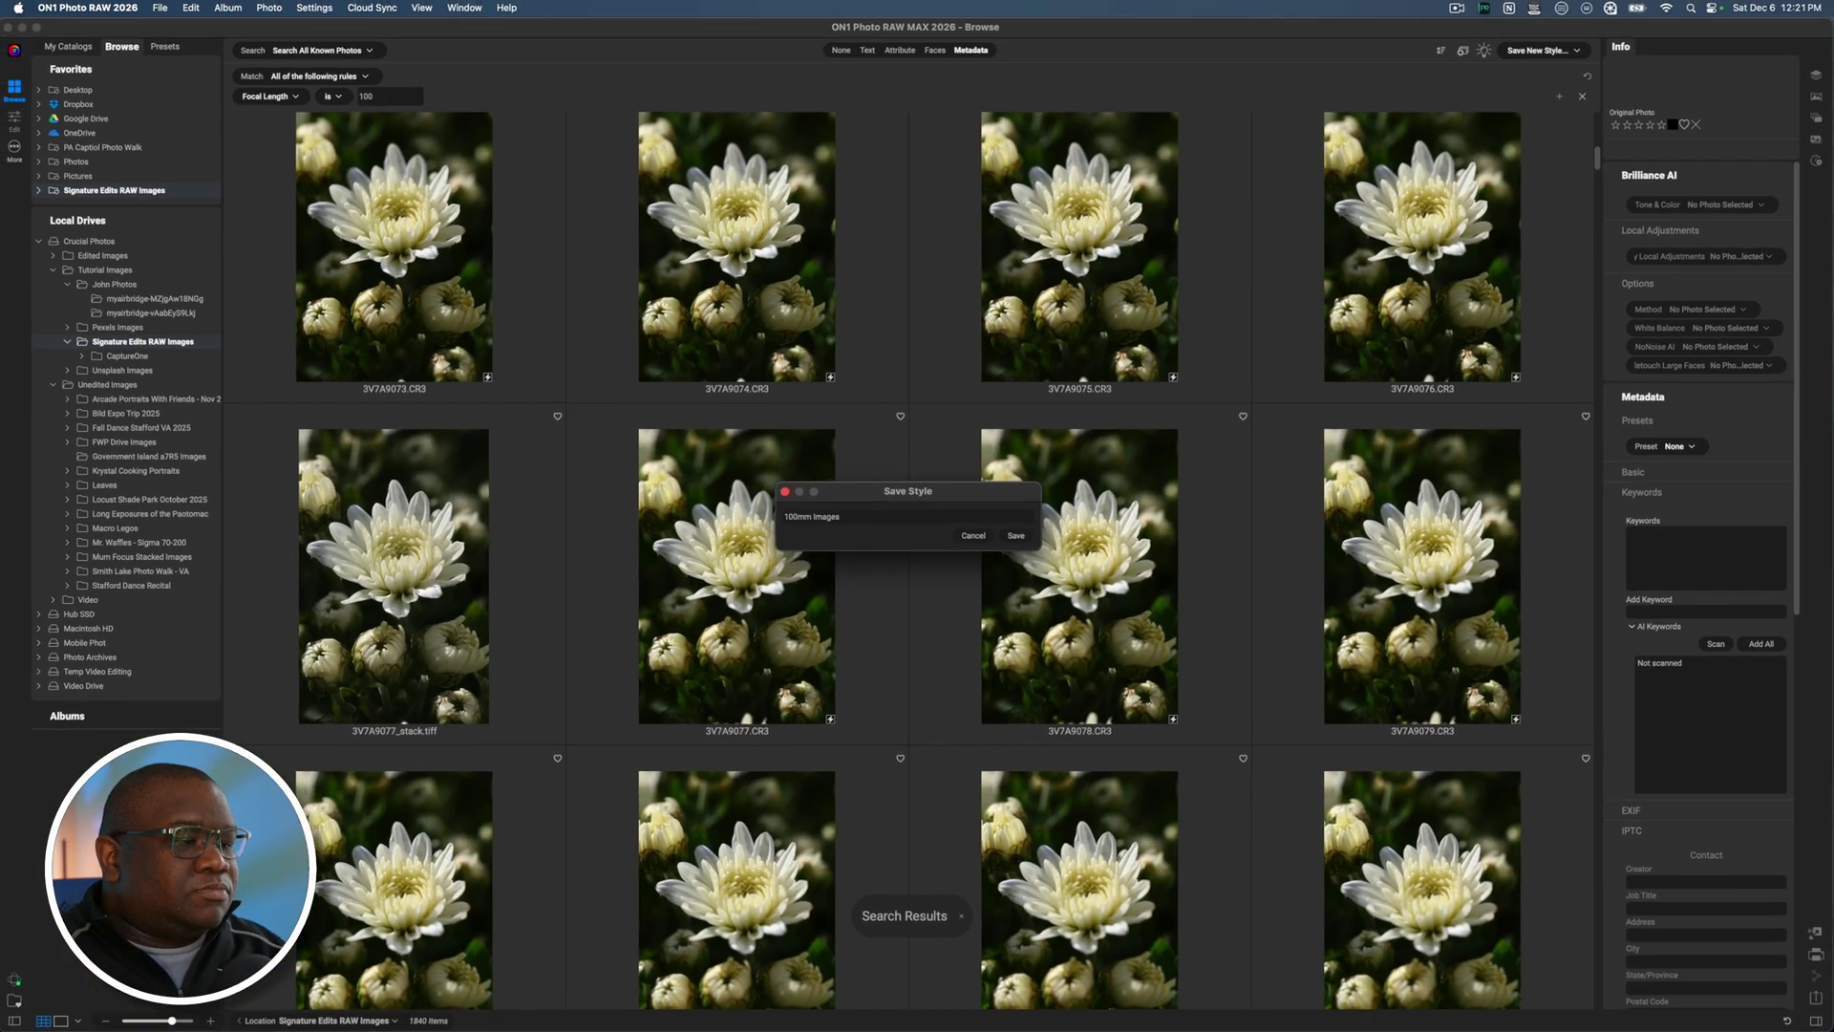
key("Return")
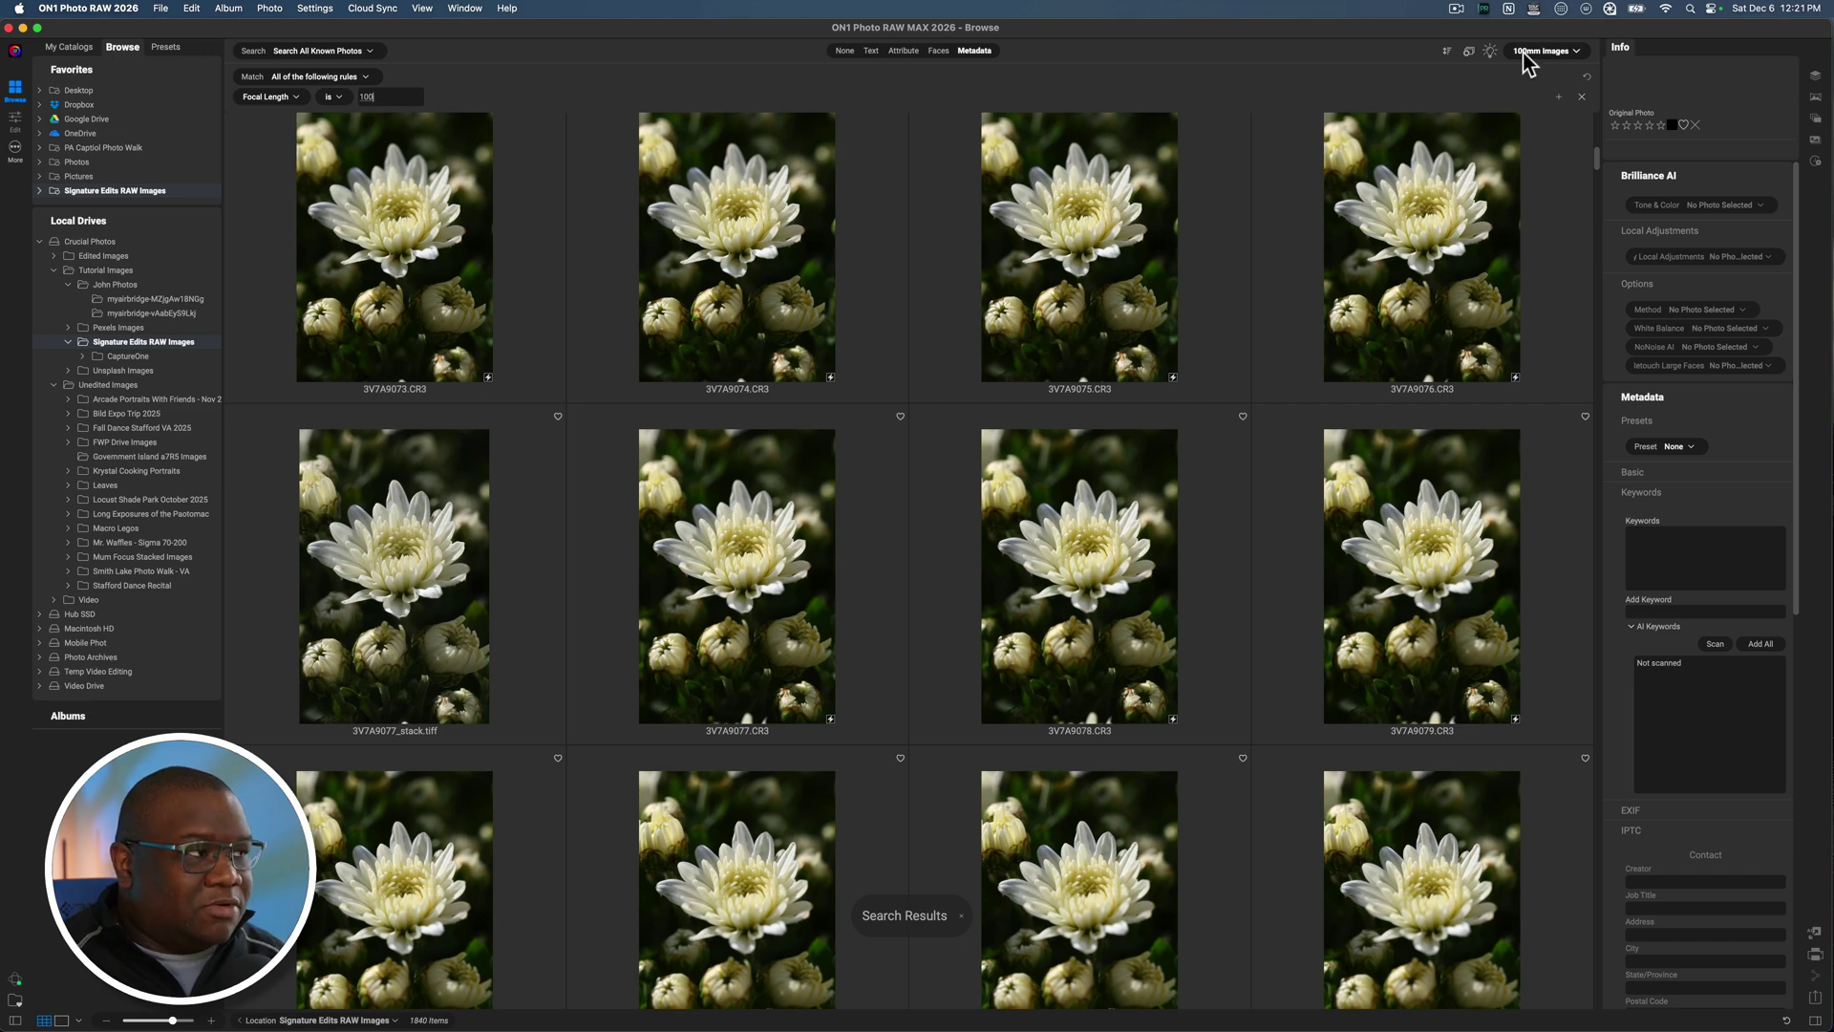
Apply the '50mm Images' search style to show Focal Length is 50 photos like _A7C5962.ARW
left_click(1572, 52)
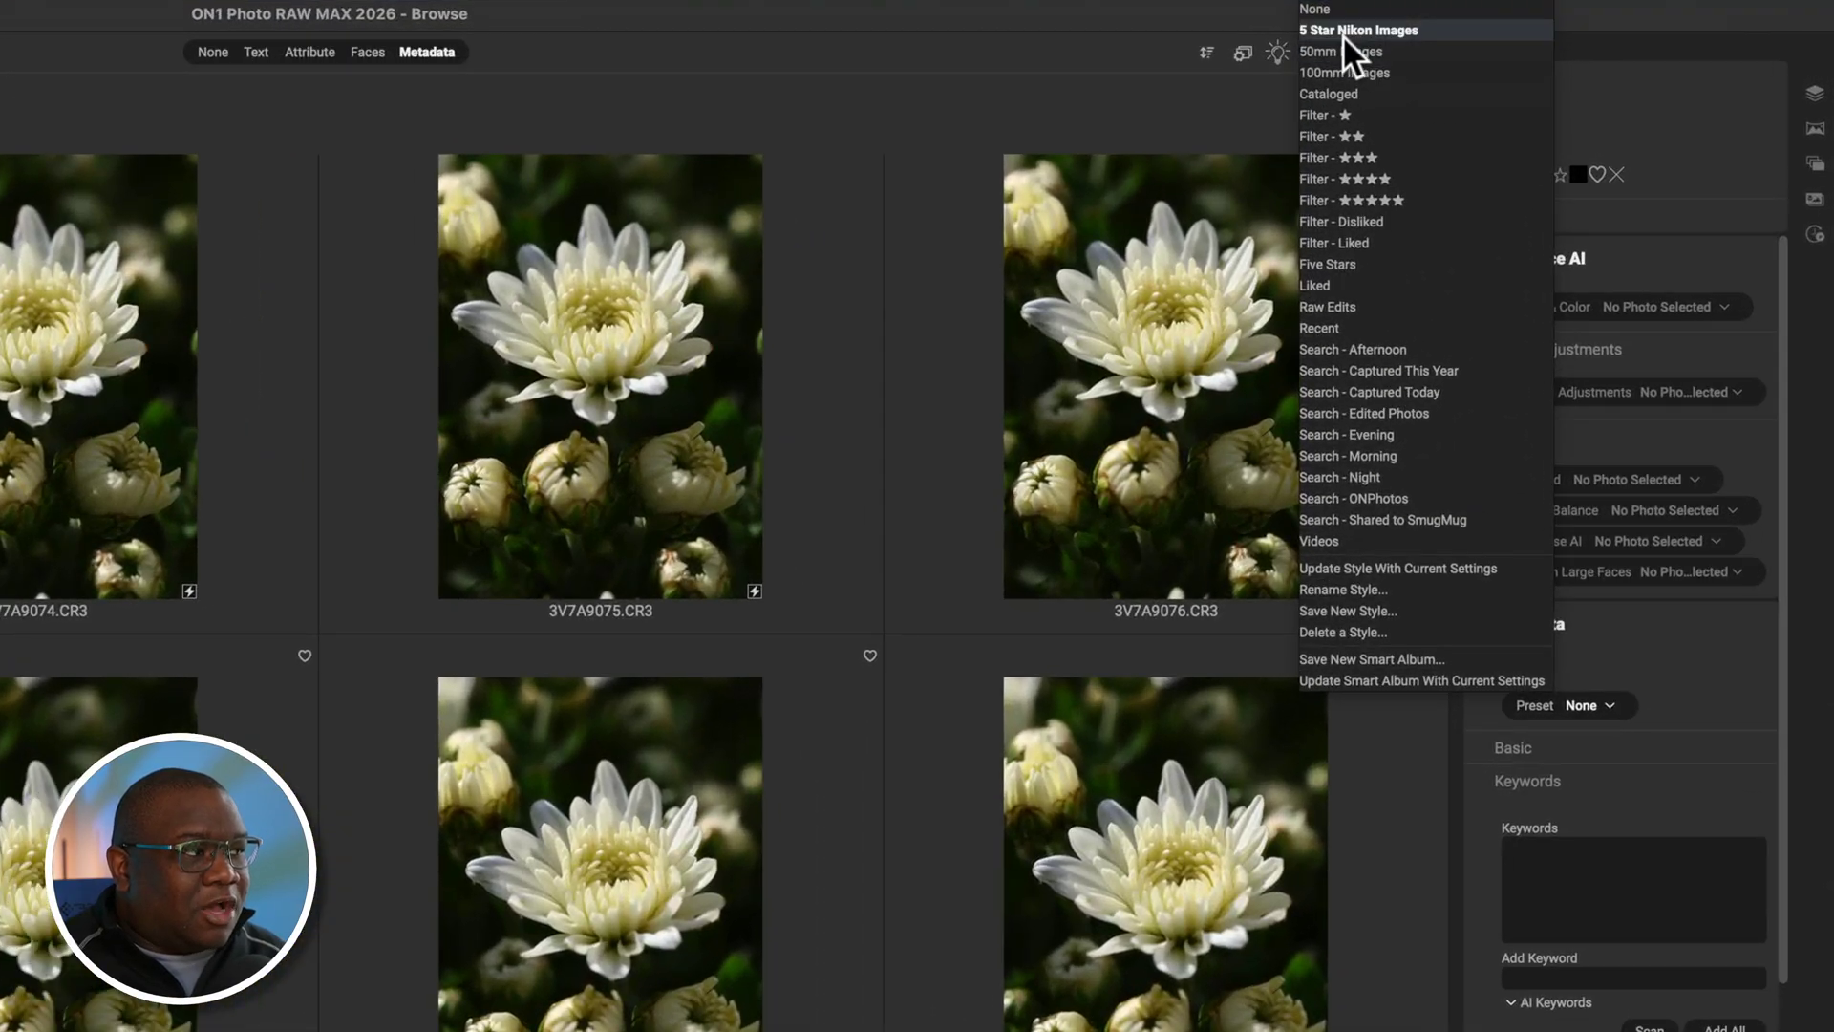
left_click(1412, 50)
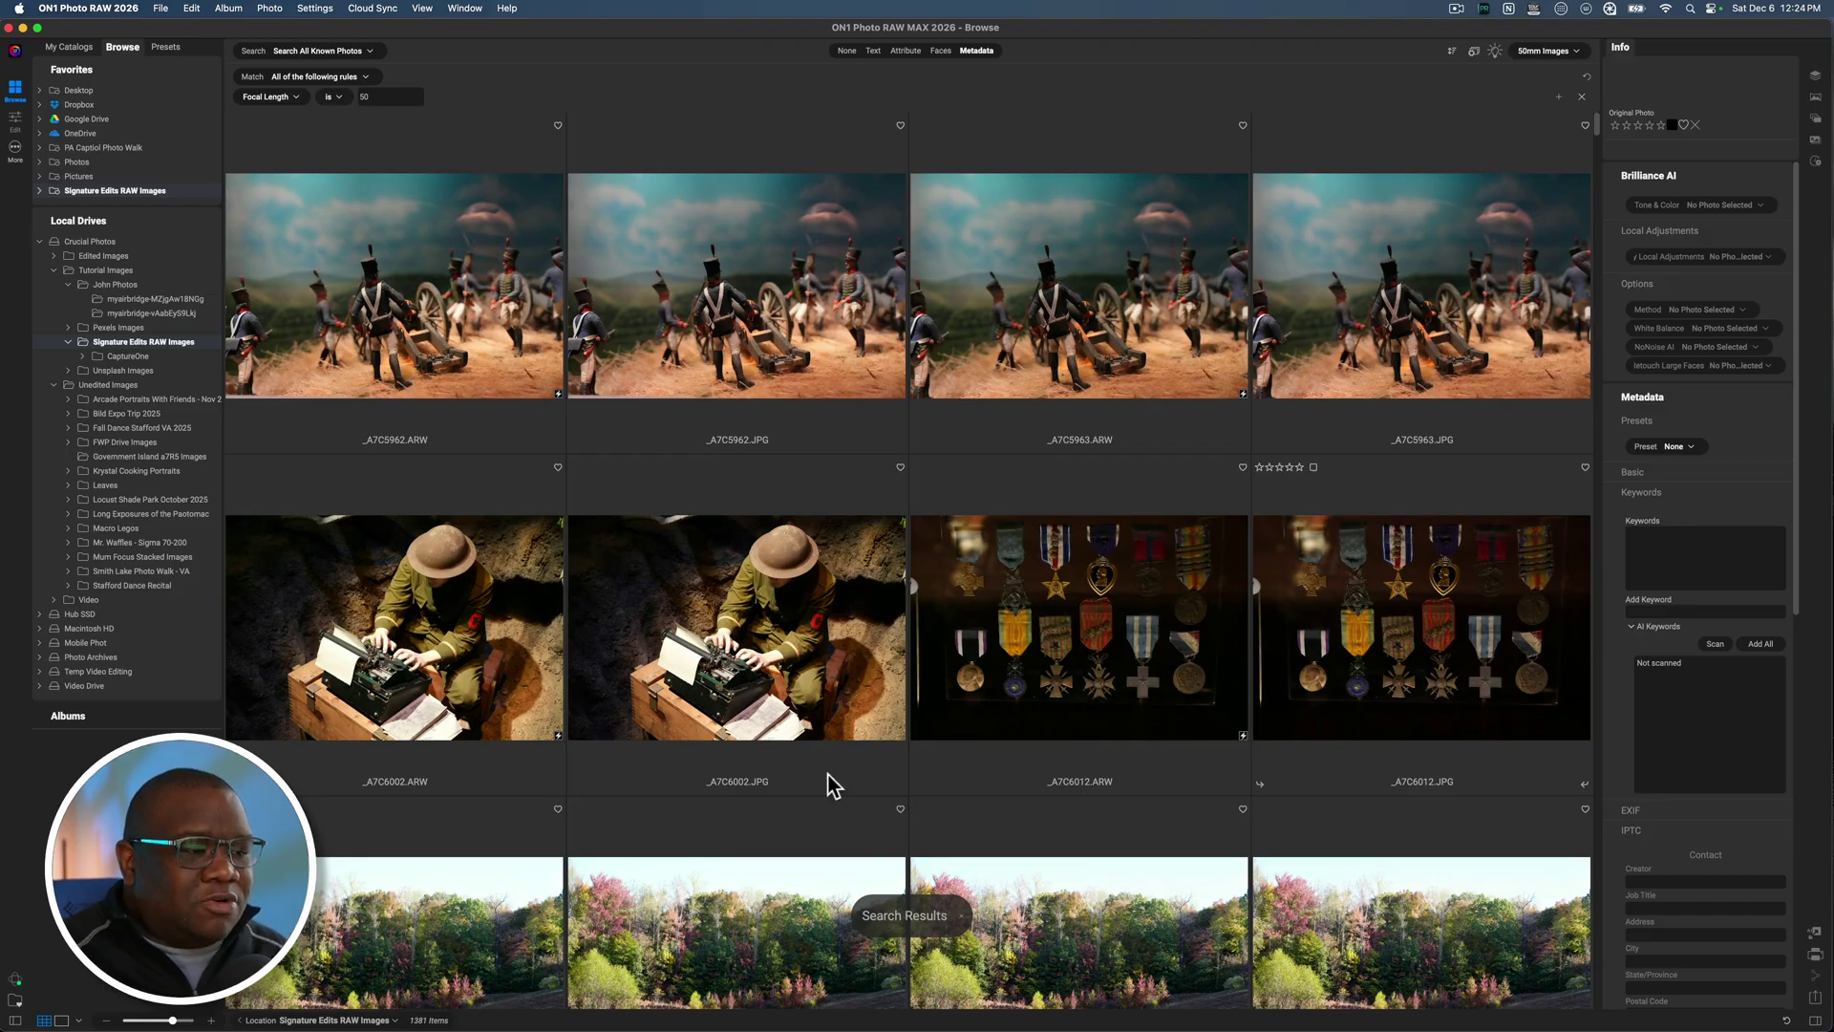
Select the _A7C6002.JPG typewriter photo and enter the keyword 'helmet' in its Keywords field
left_click(730, 626)
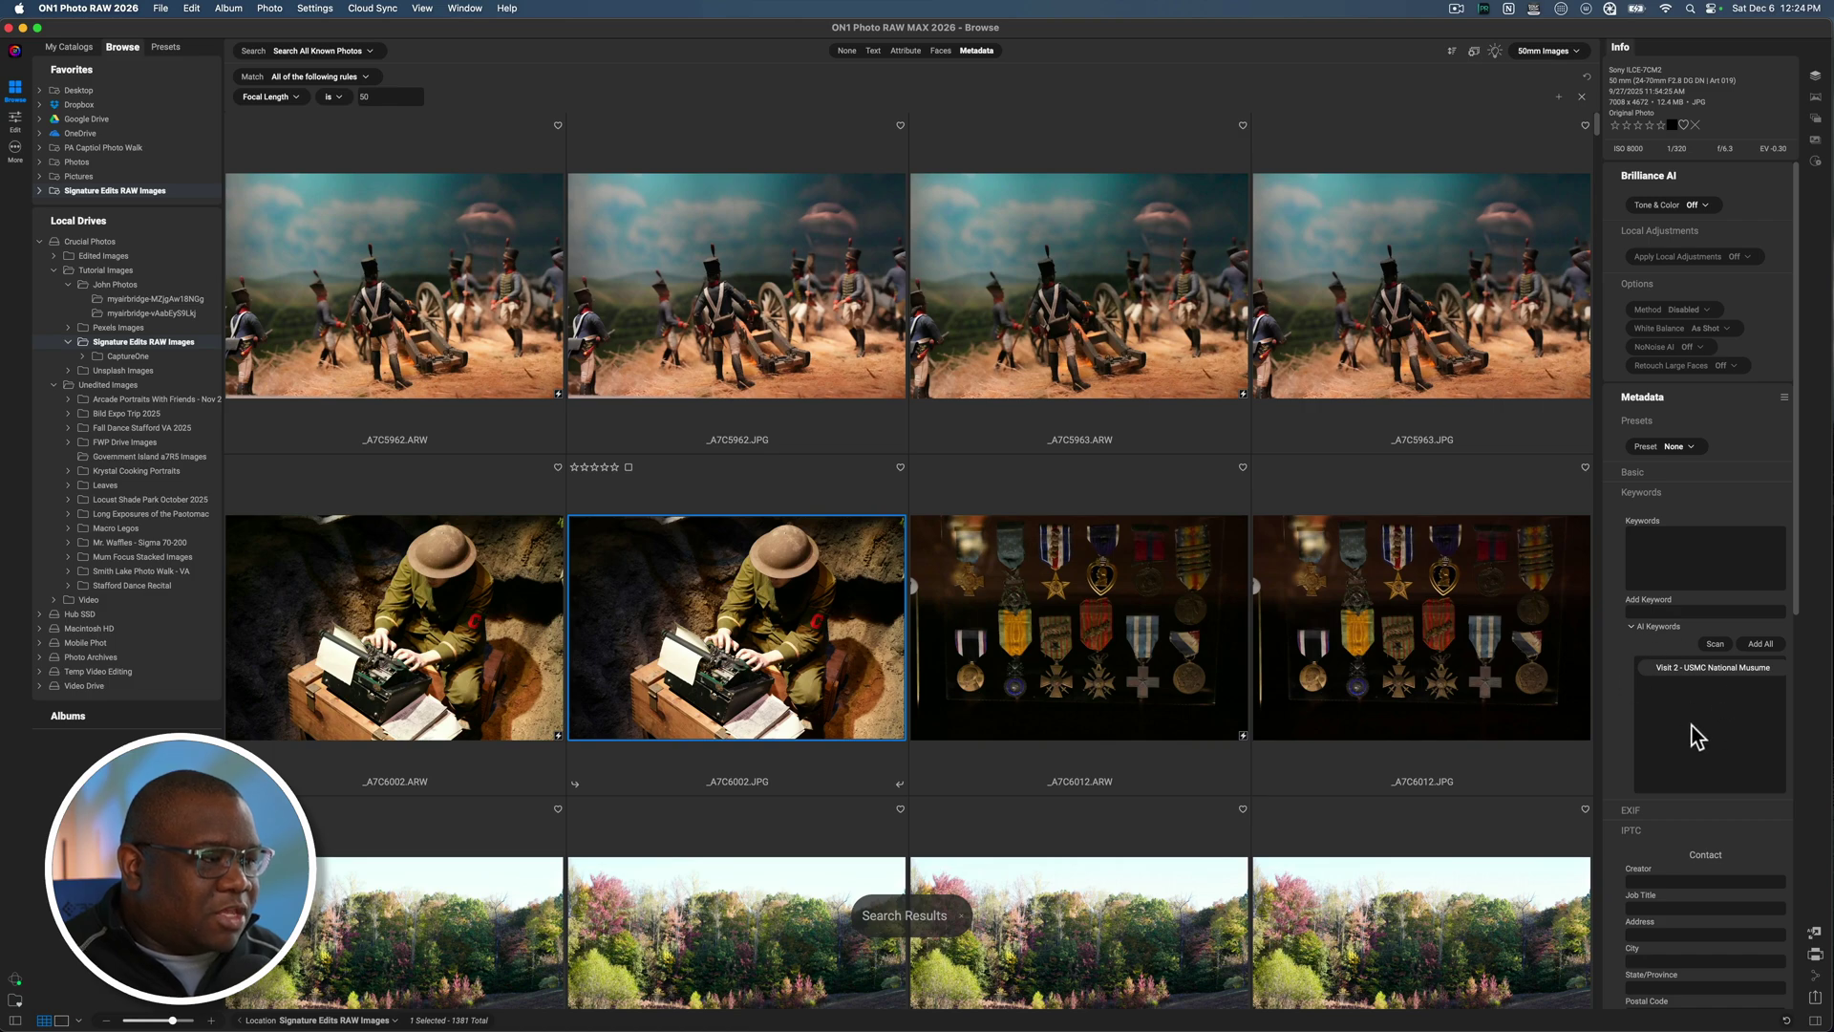
left_click(1639, 542)
left_click(1638, 542)
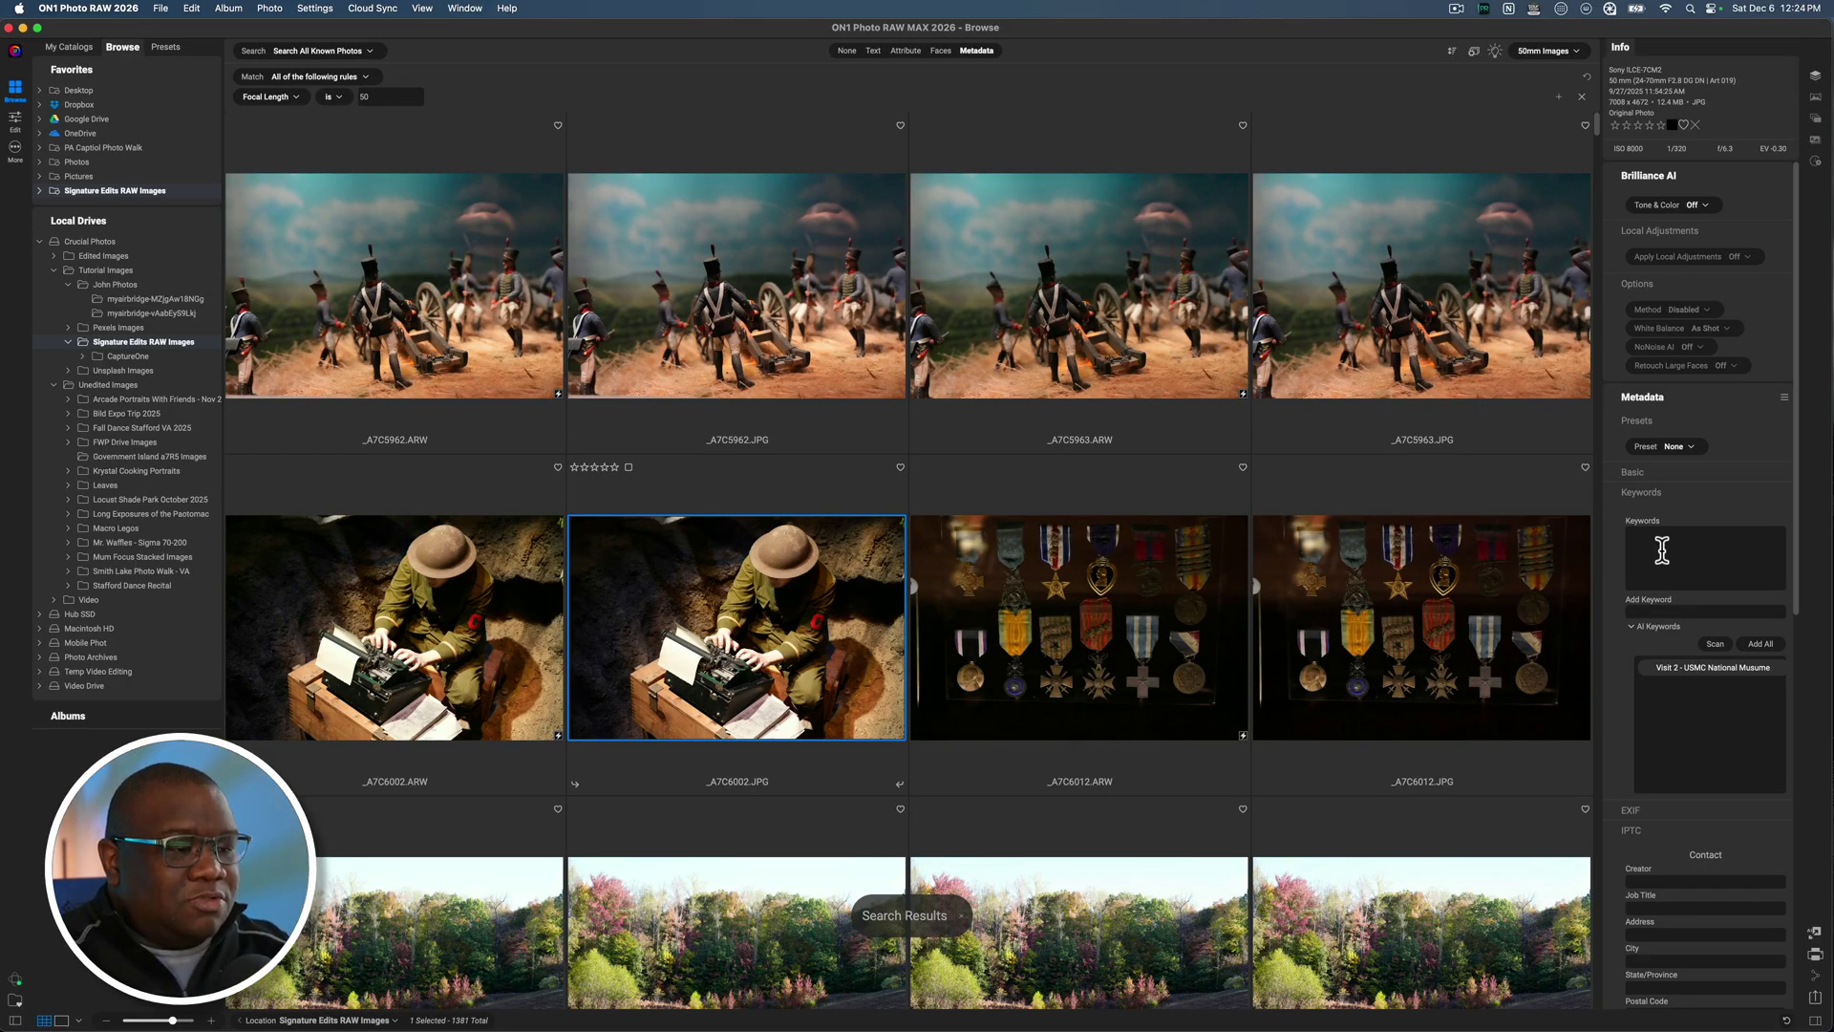
type("helmet, typewritter")
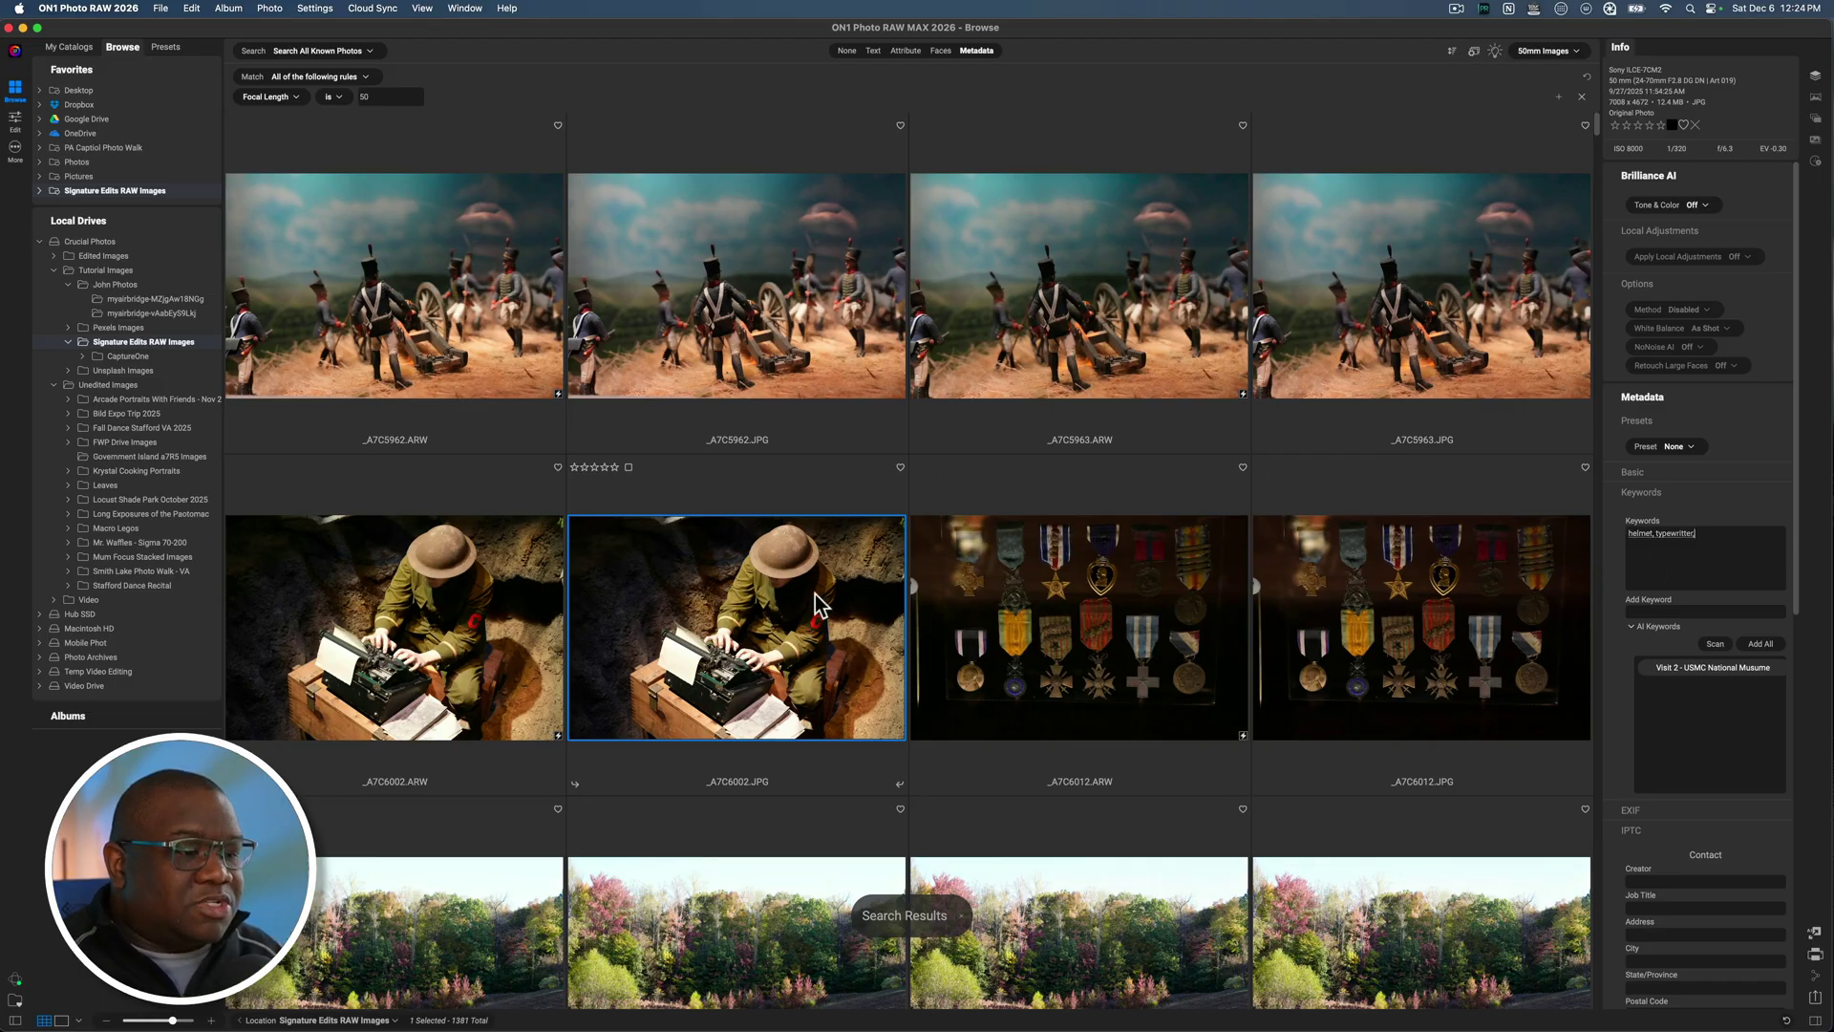
Scan for AI keywords and add the suggested Clothing and Dirt tags to the photo
type(",")
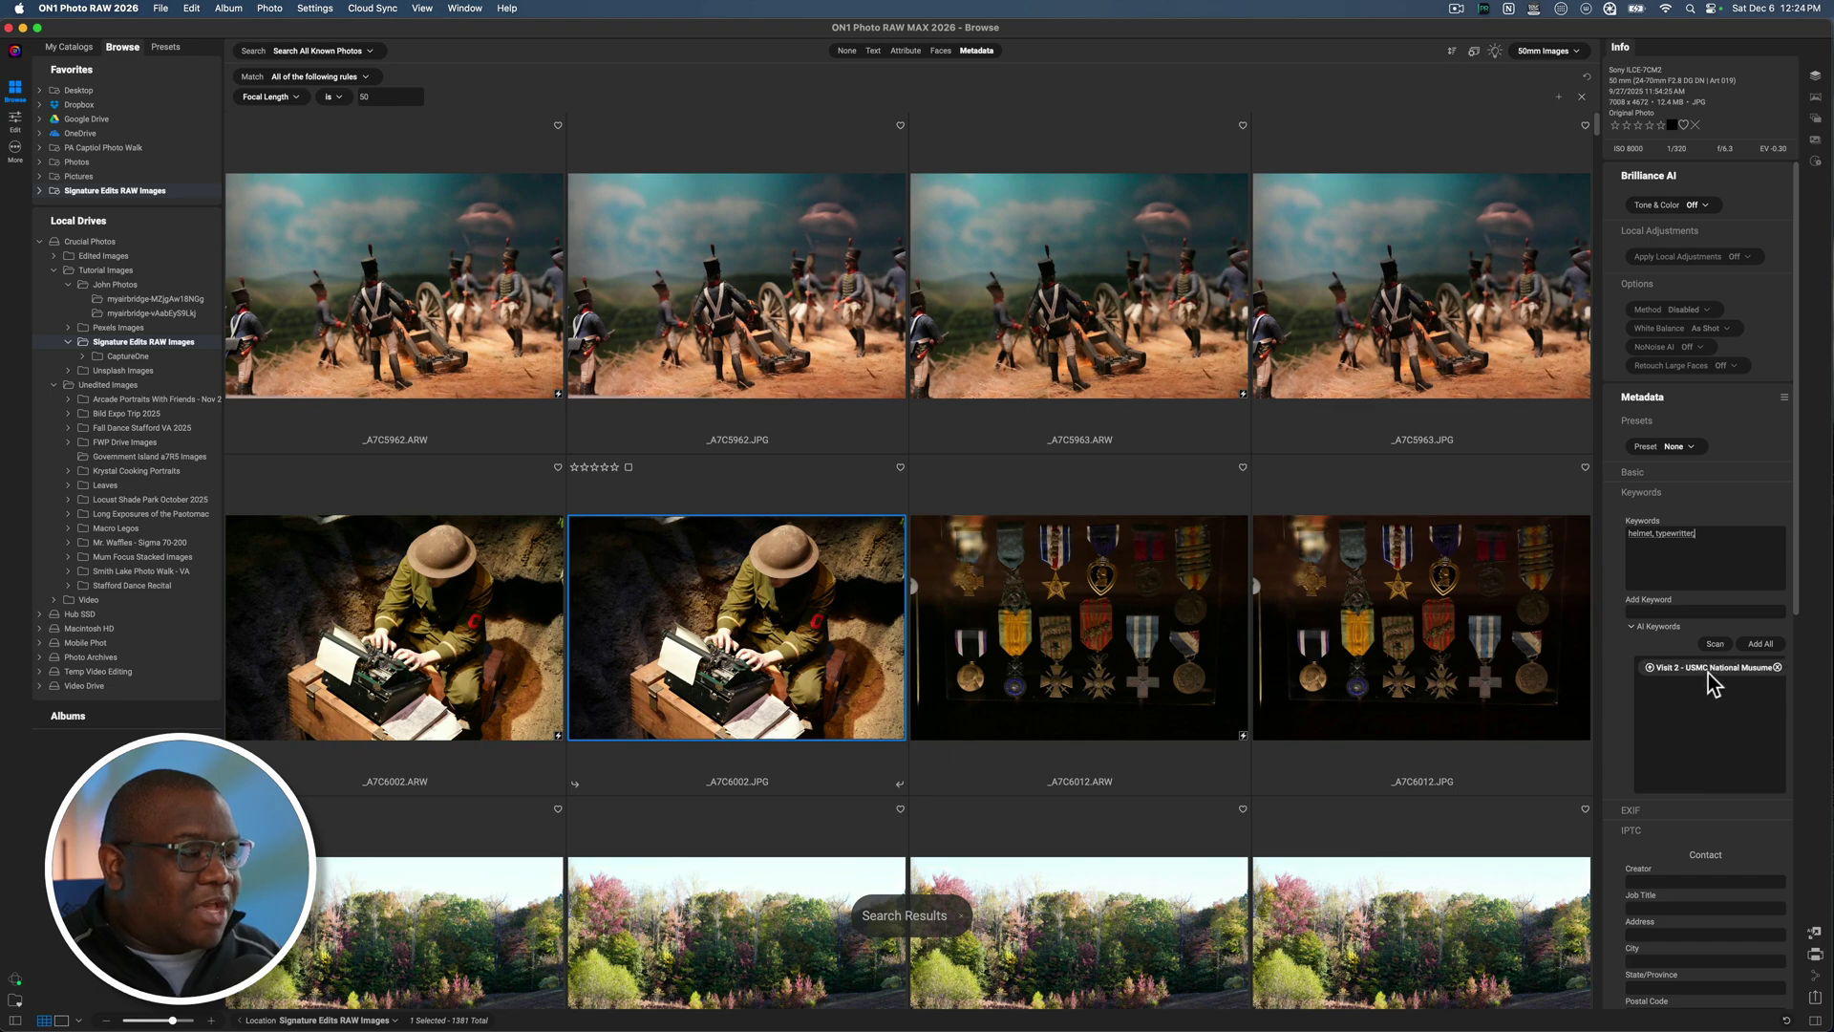
left_click(1715, 645)
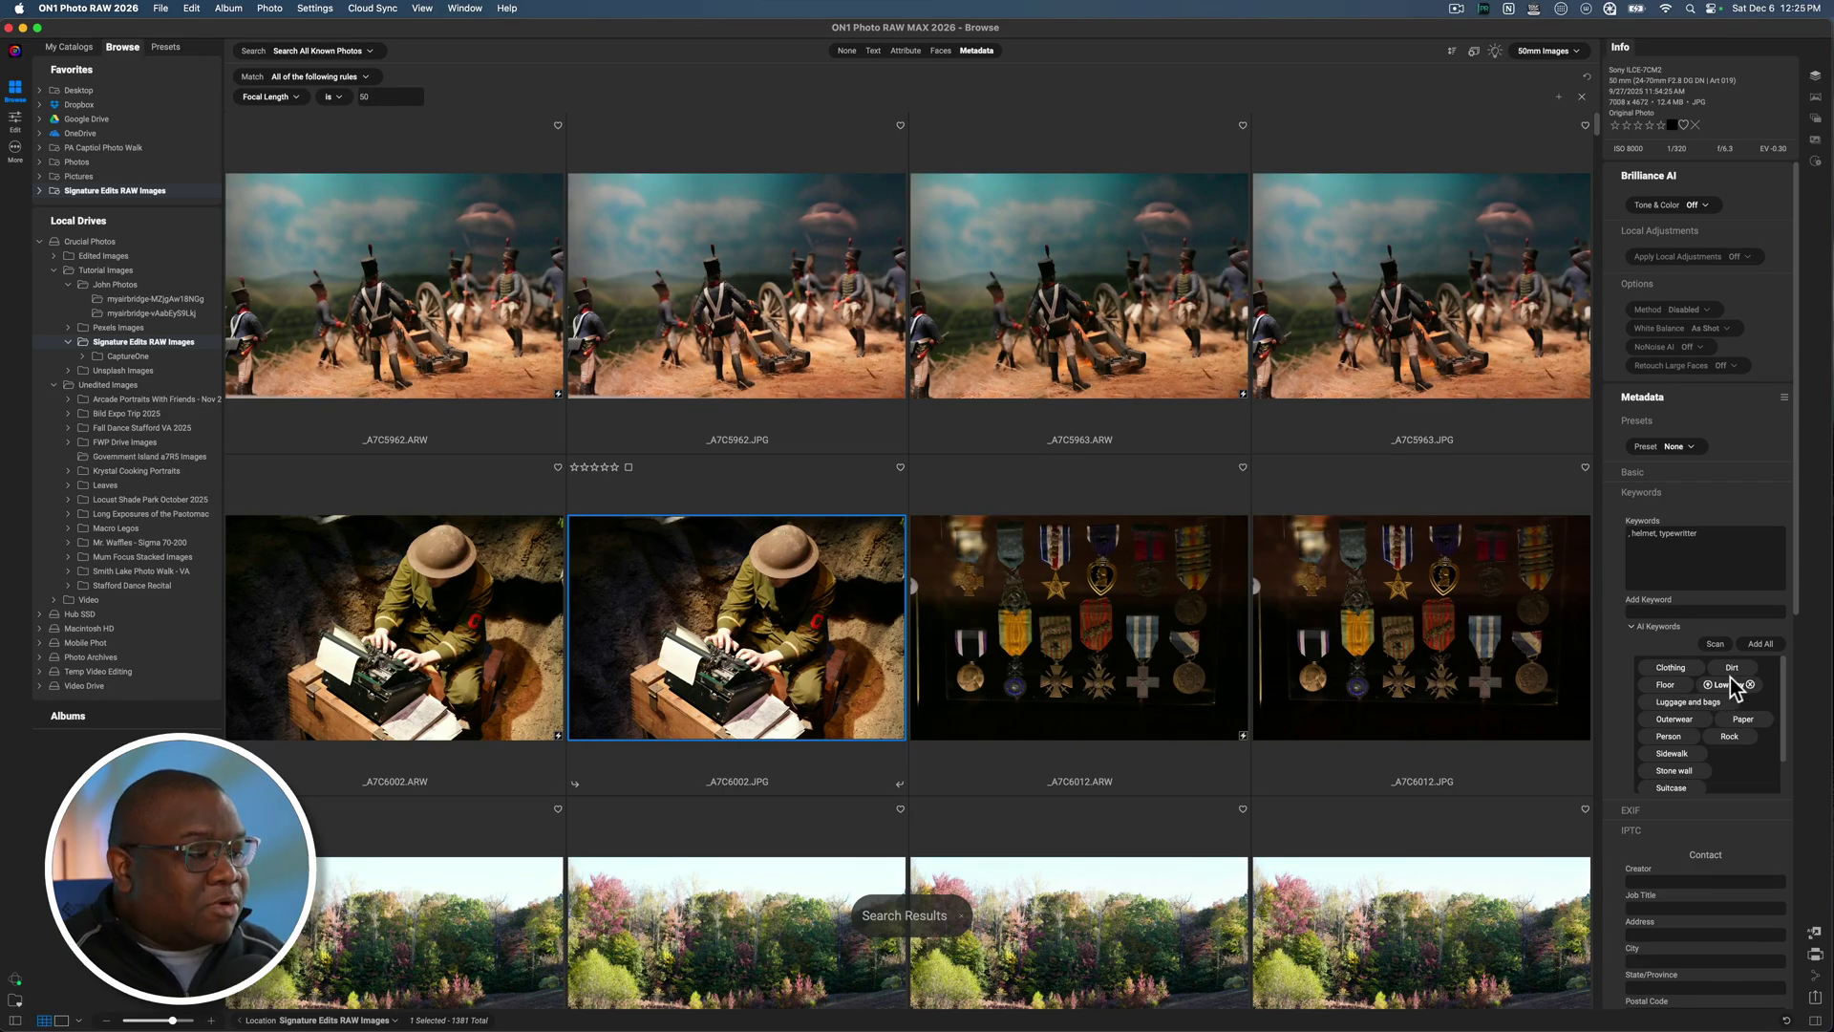
left_click(1650, 668)
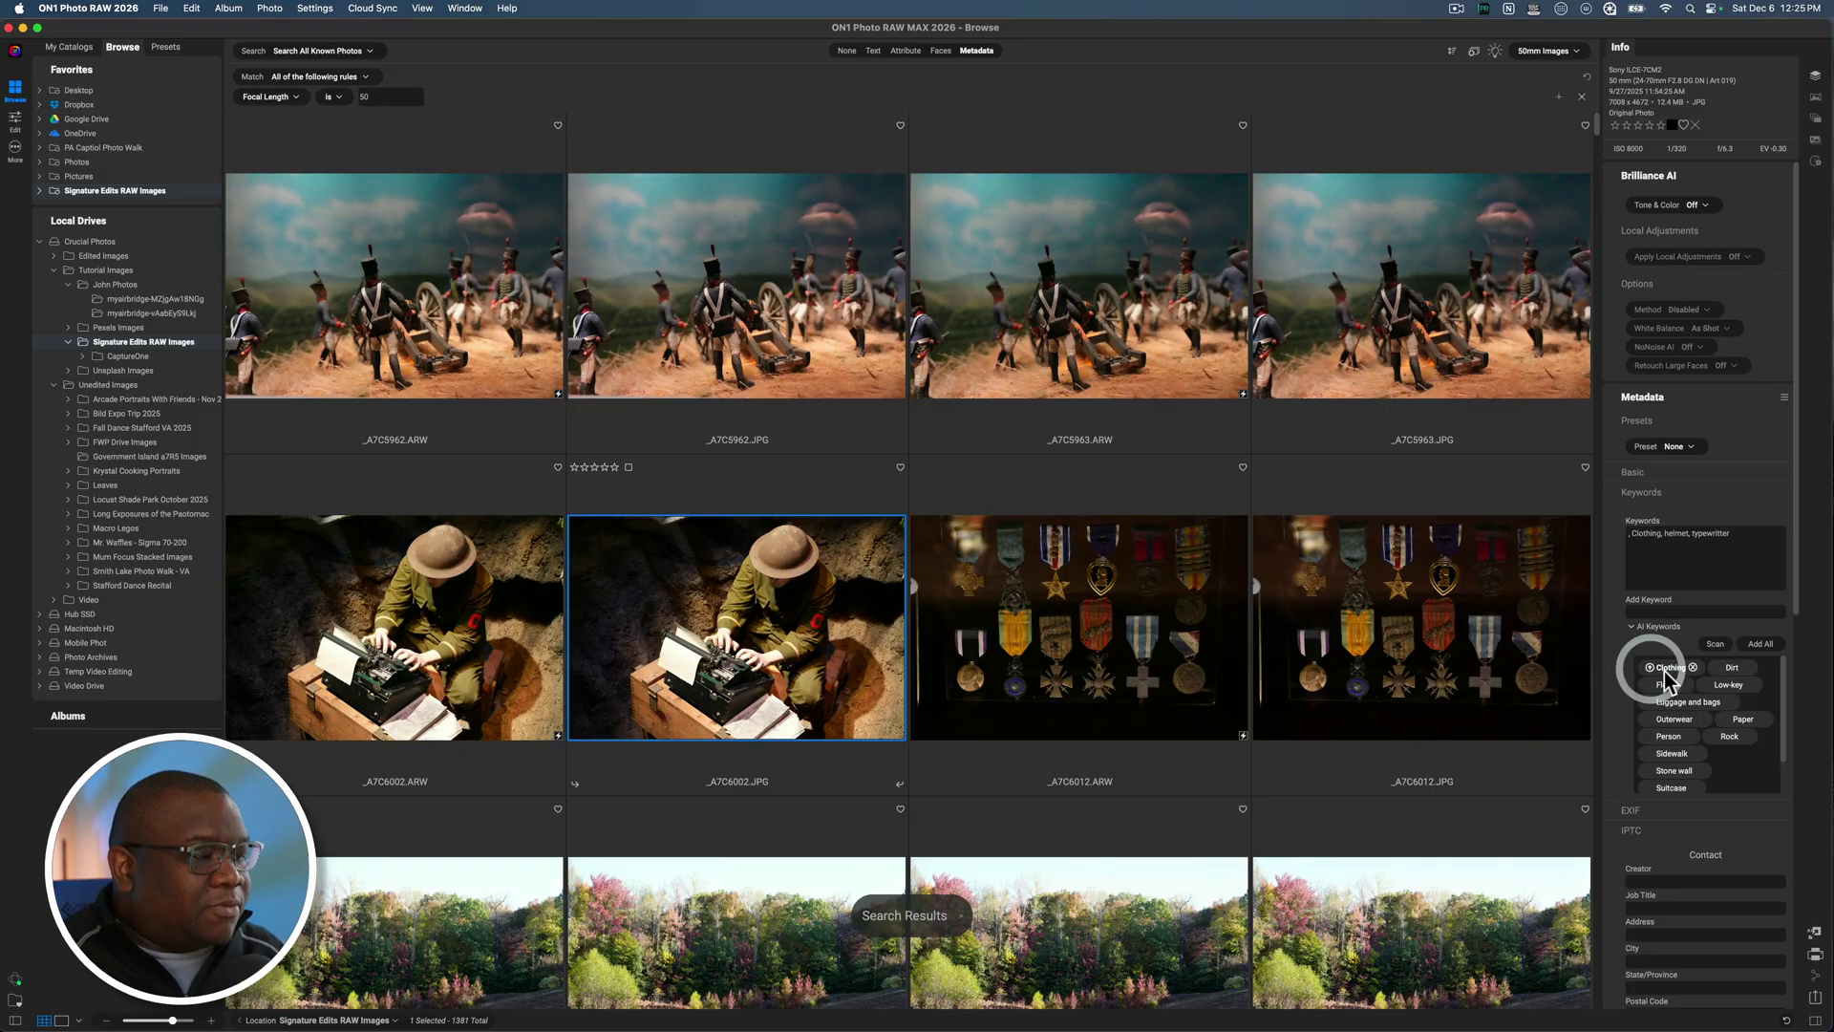
left_click(1718, 667)
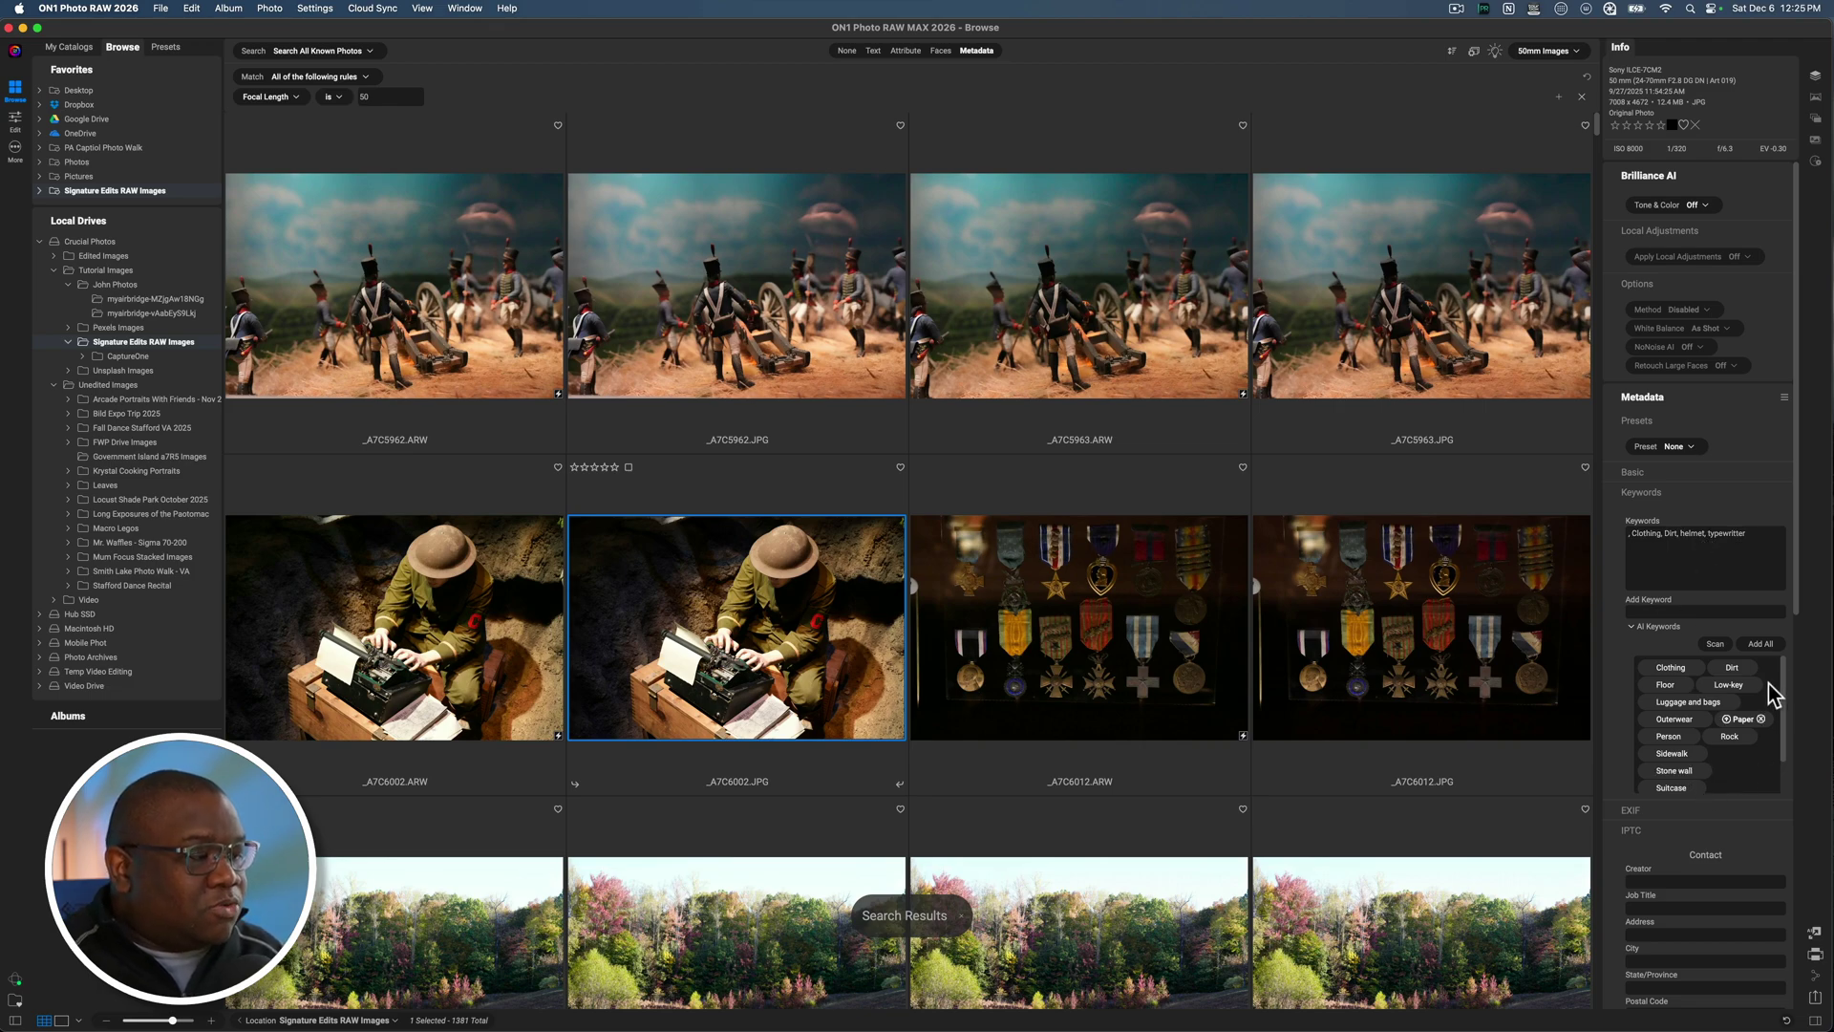
mouse_move(1730, 709)
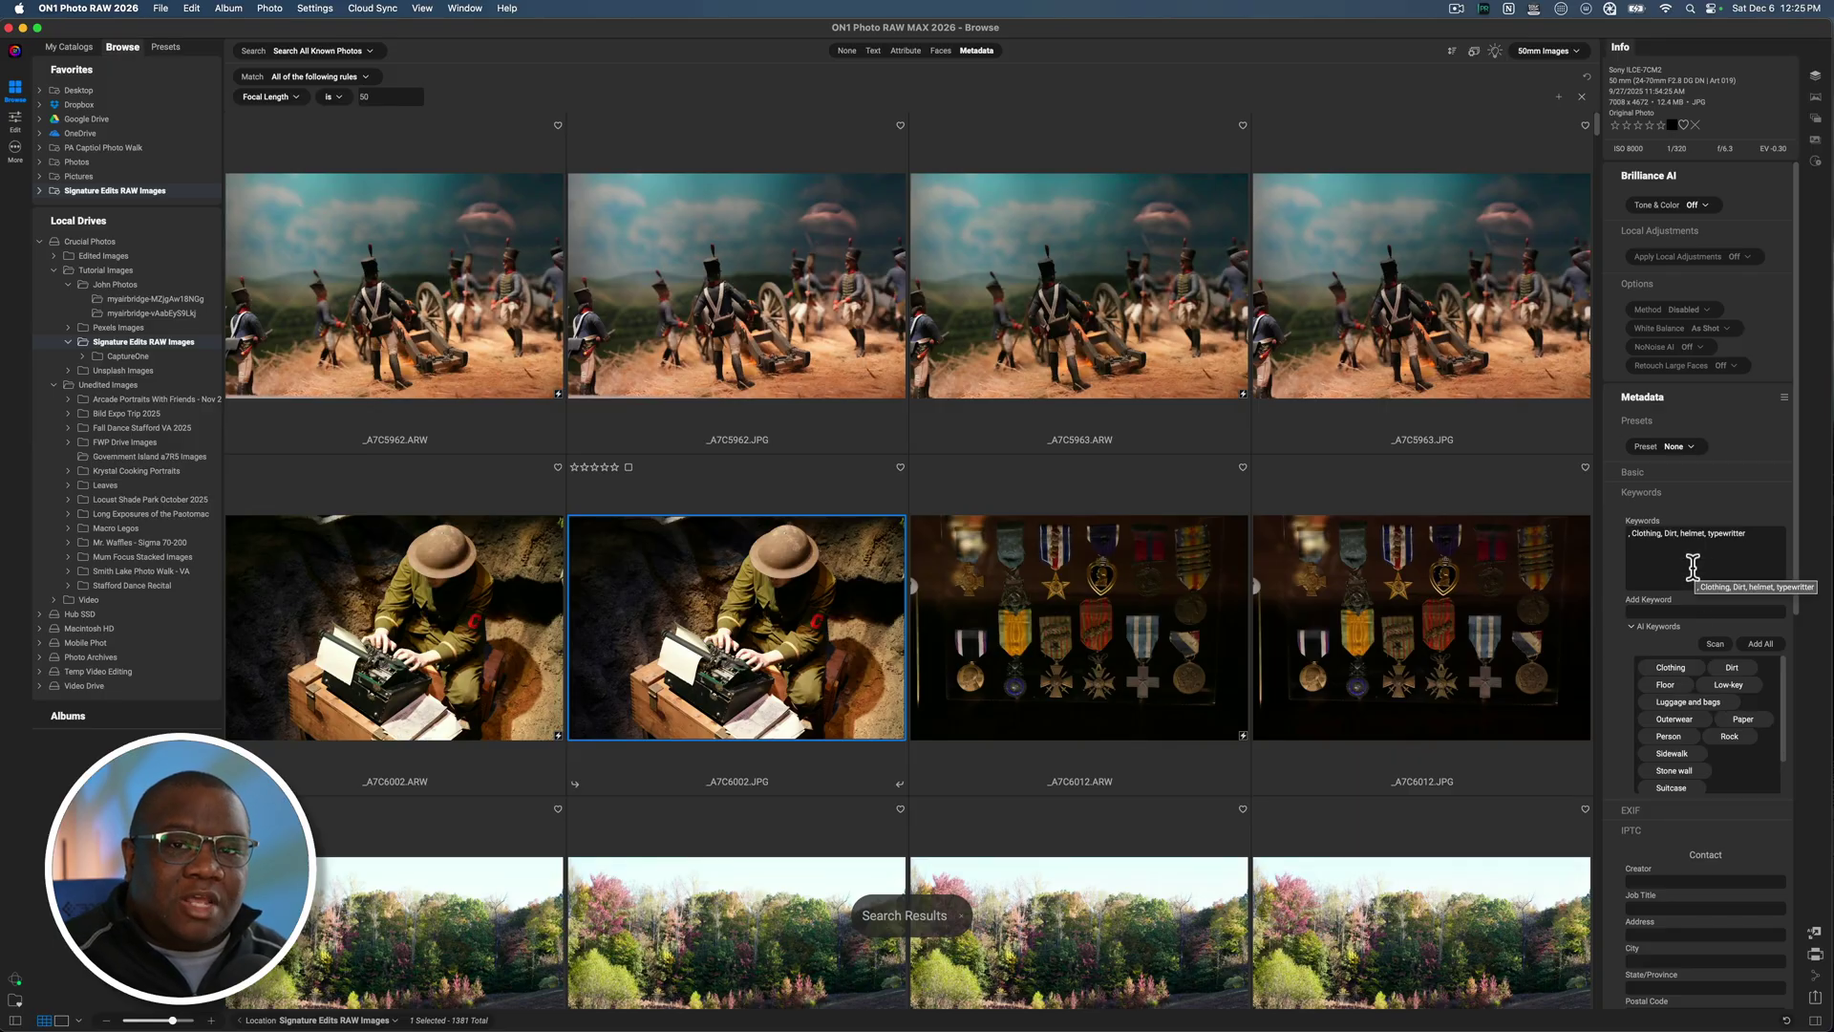
mouse_move(1696, 778)
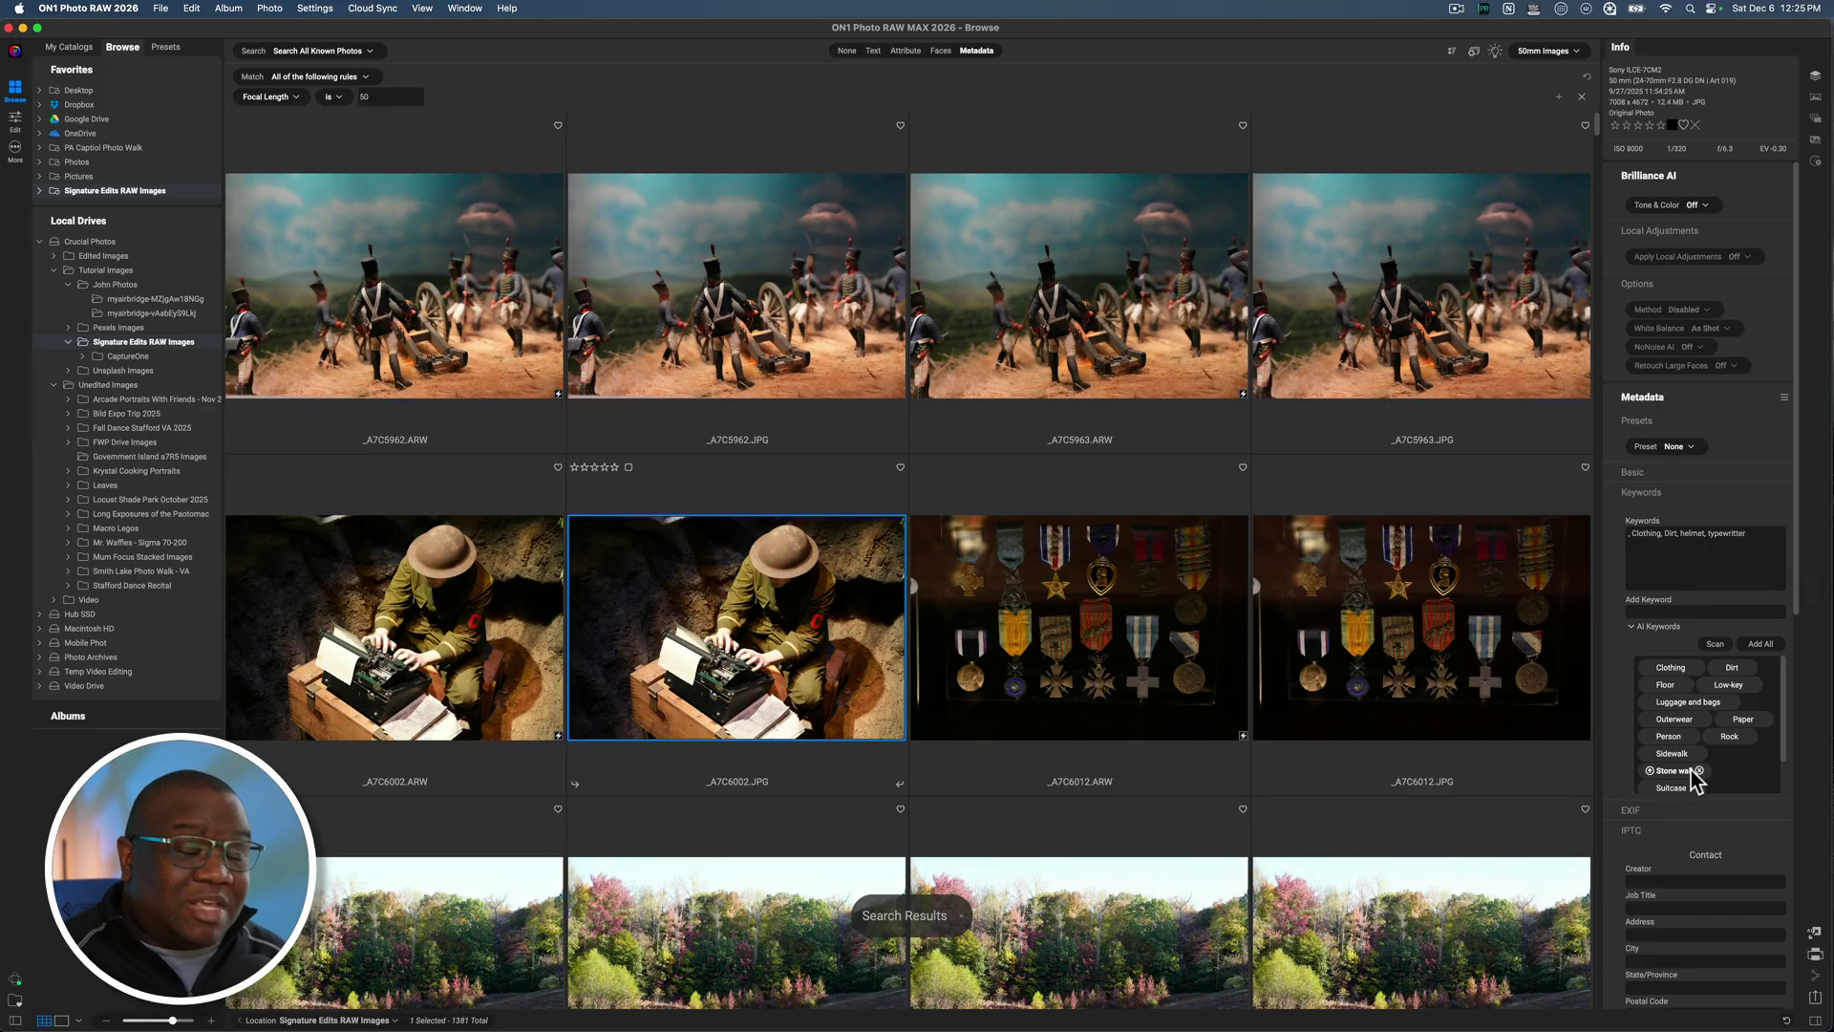